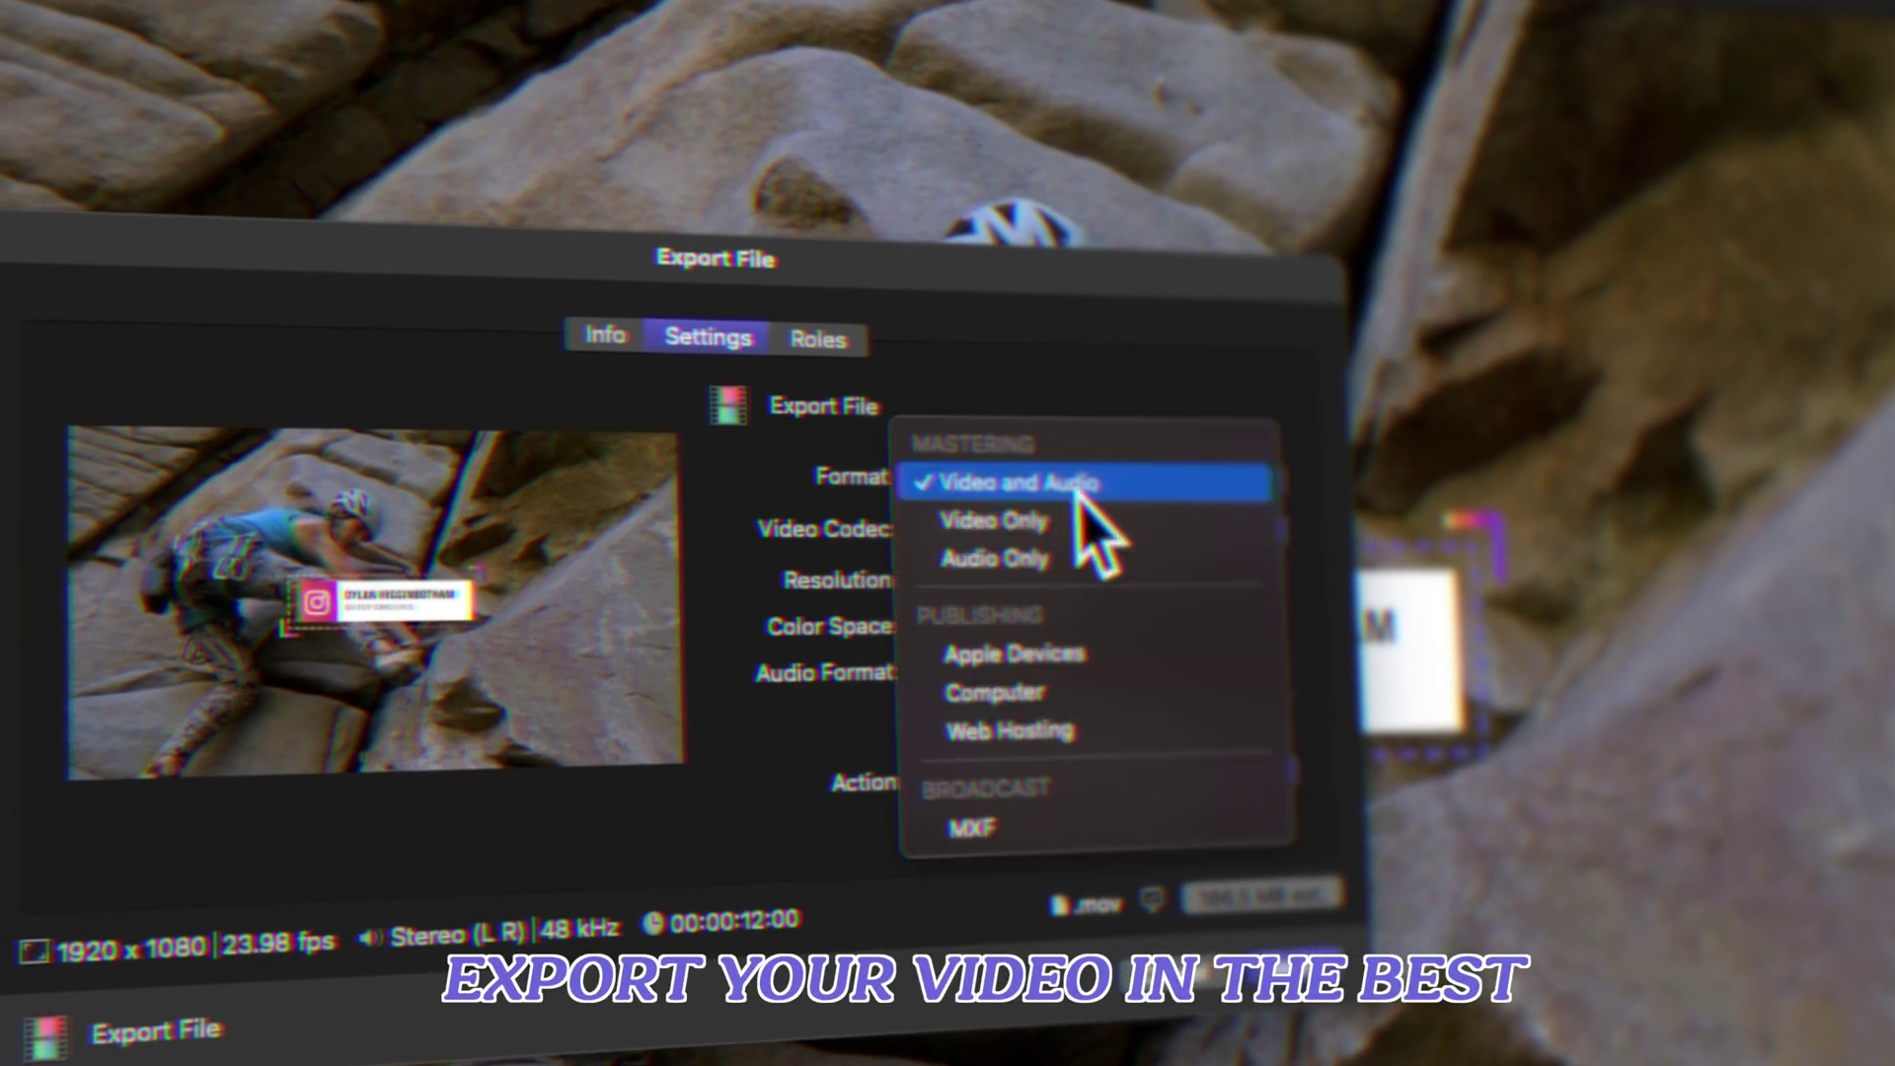
# Briefly open and dismiss the viewer's View options, then show the Share destinations list
pyautogui.click(1037, 483)
pyautogui.click(1081, 534)
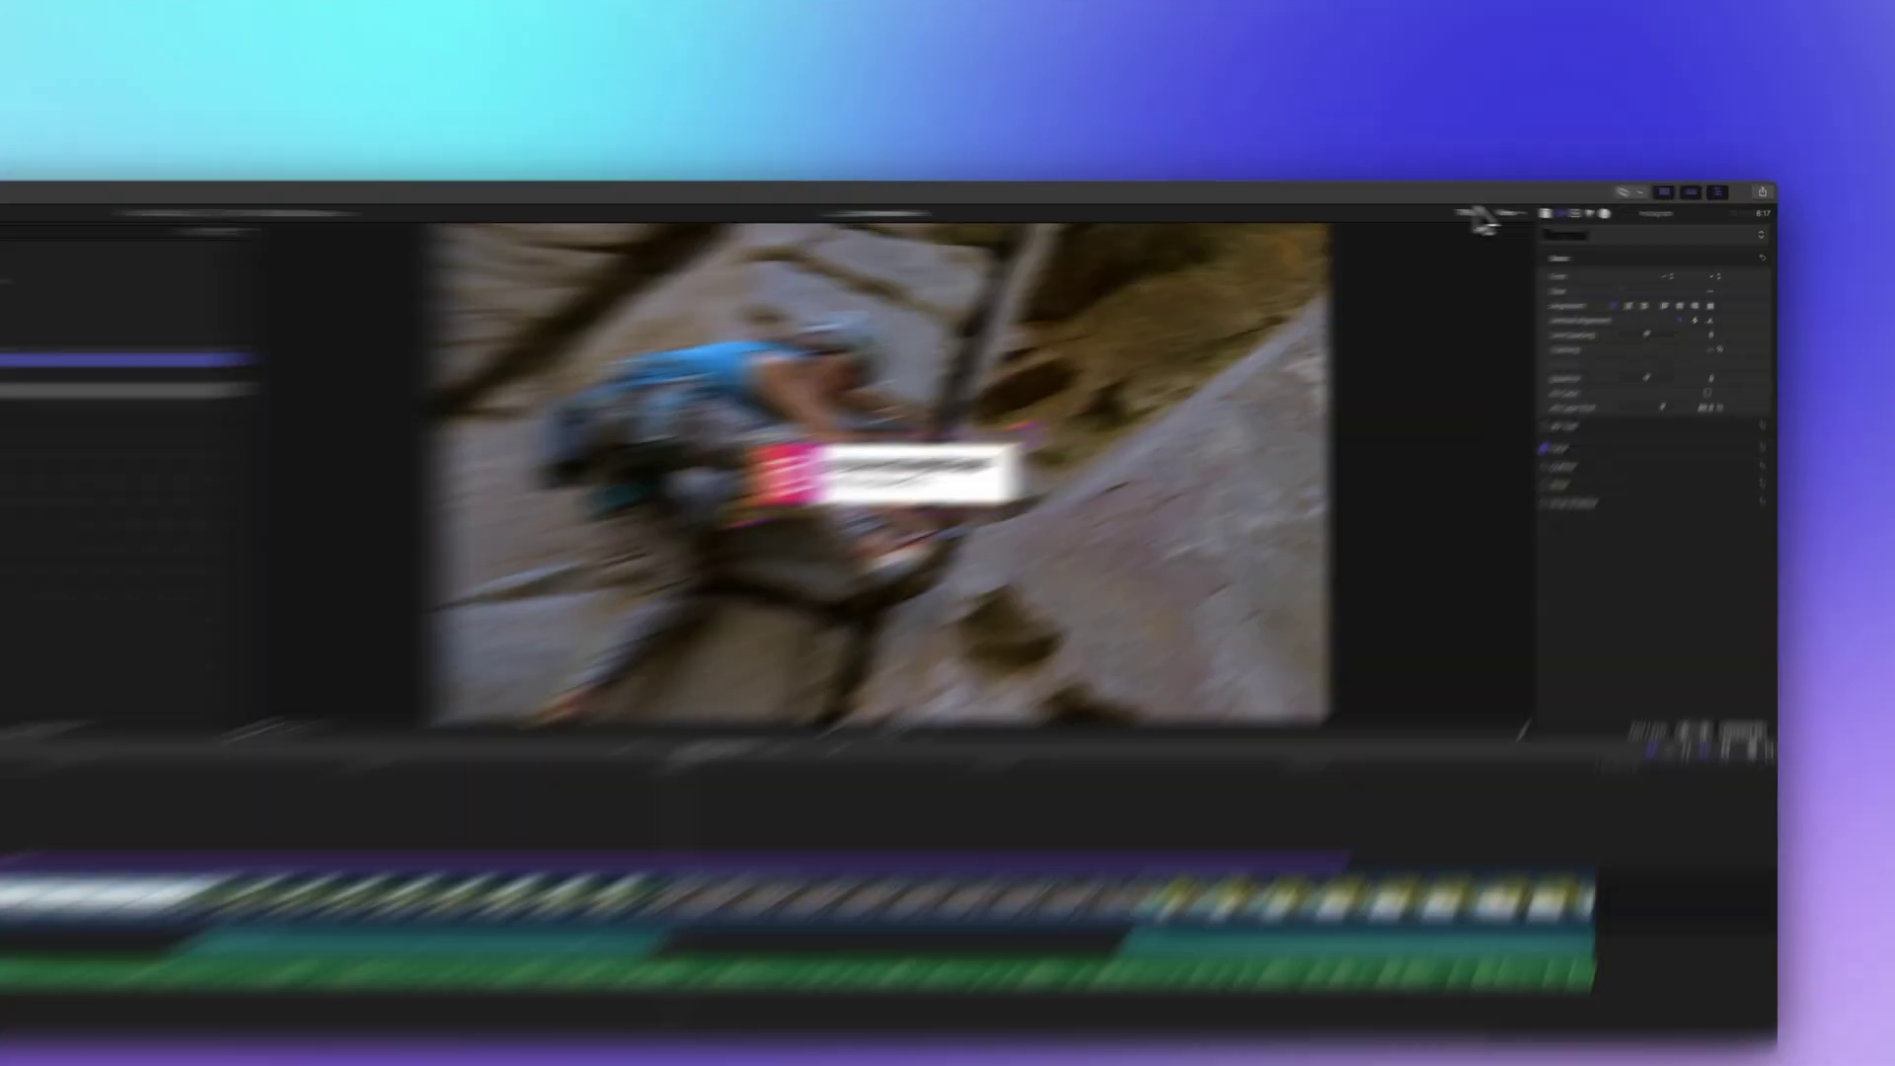
pyautogui.click(1562, 217)
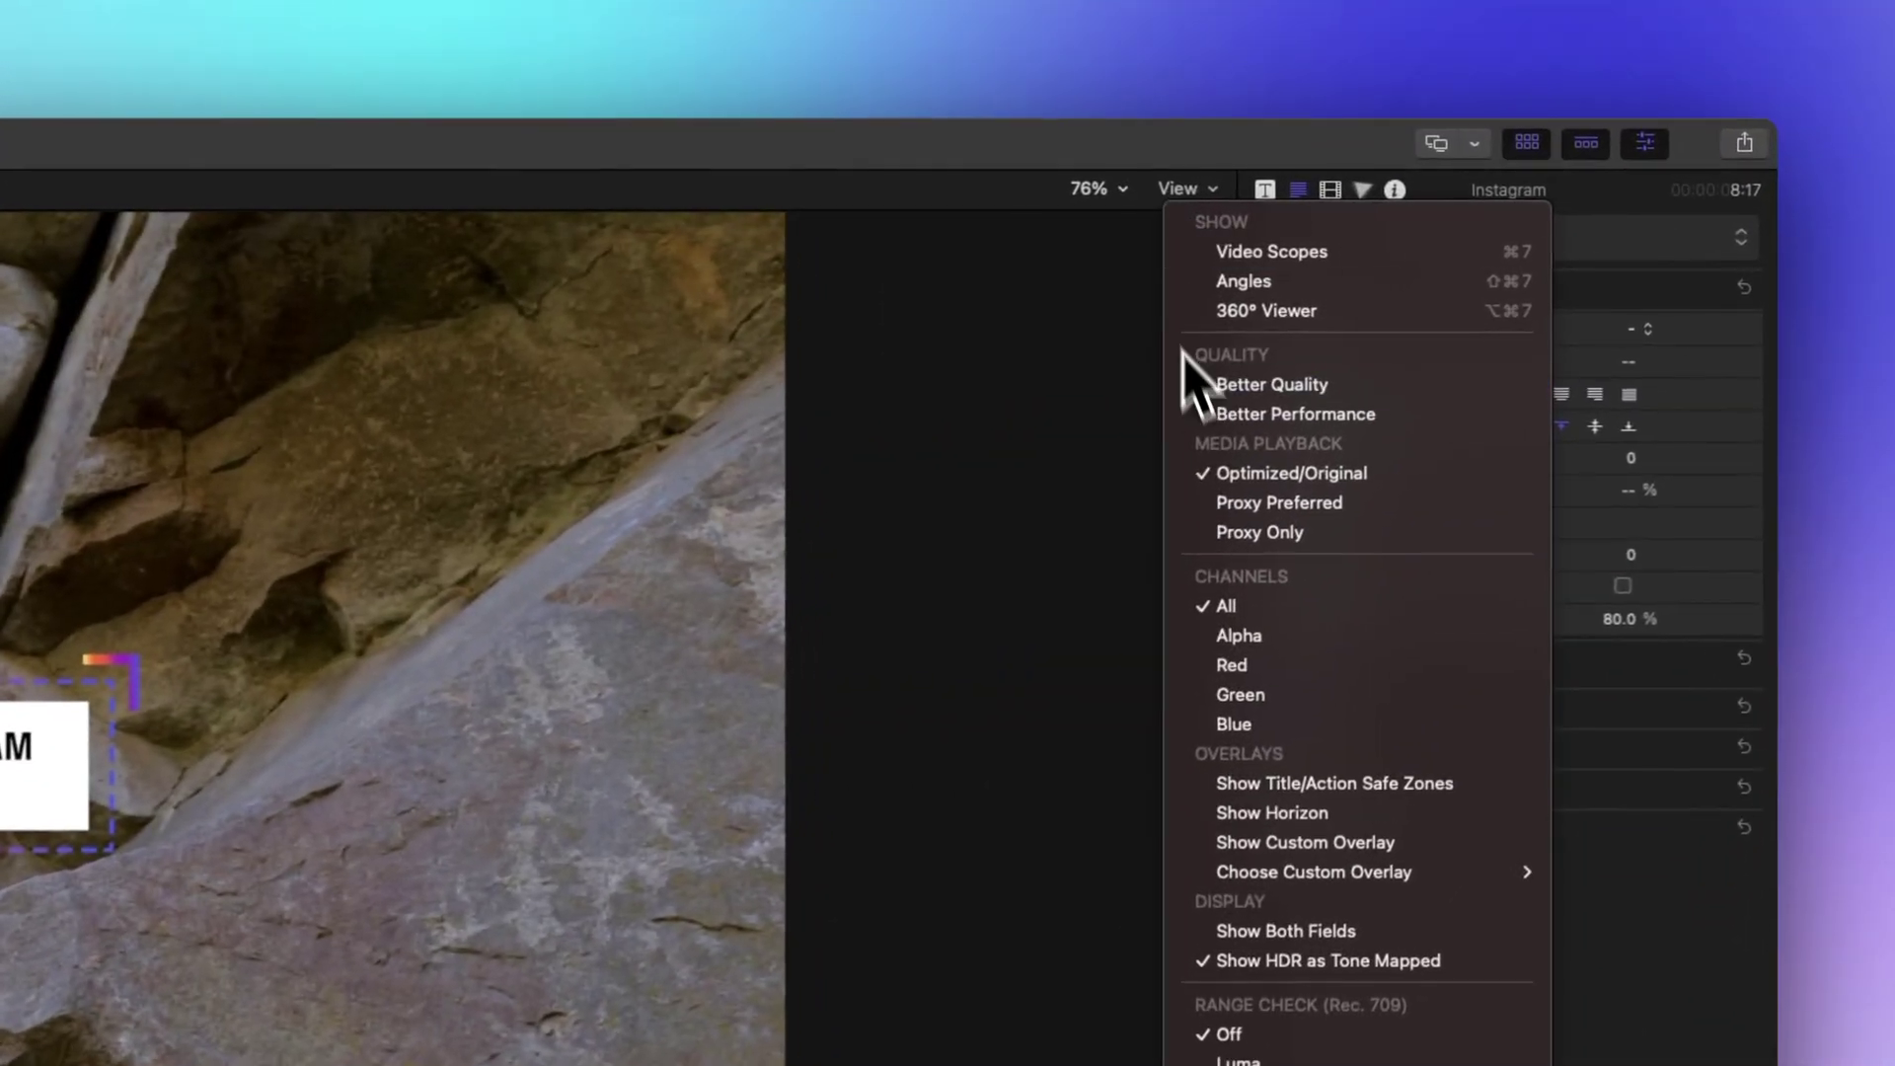
pyautogui.click(1322, 477)
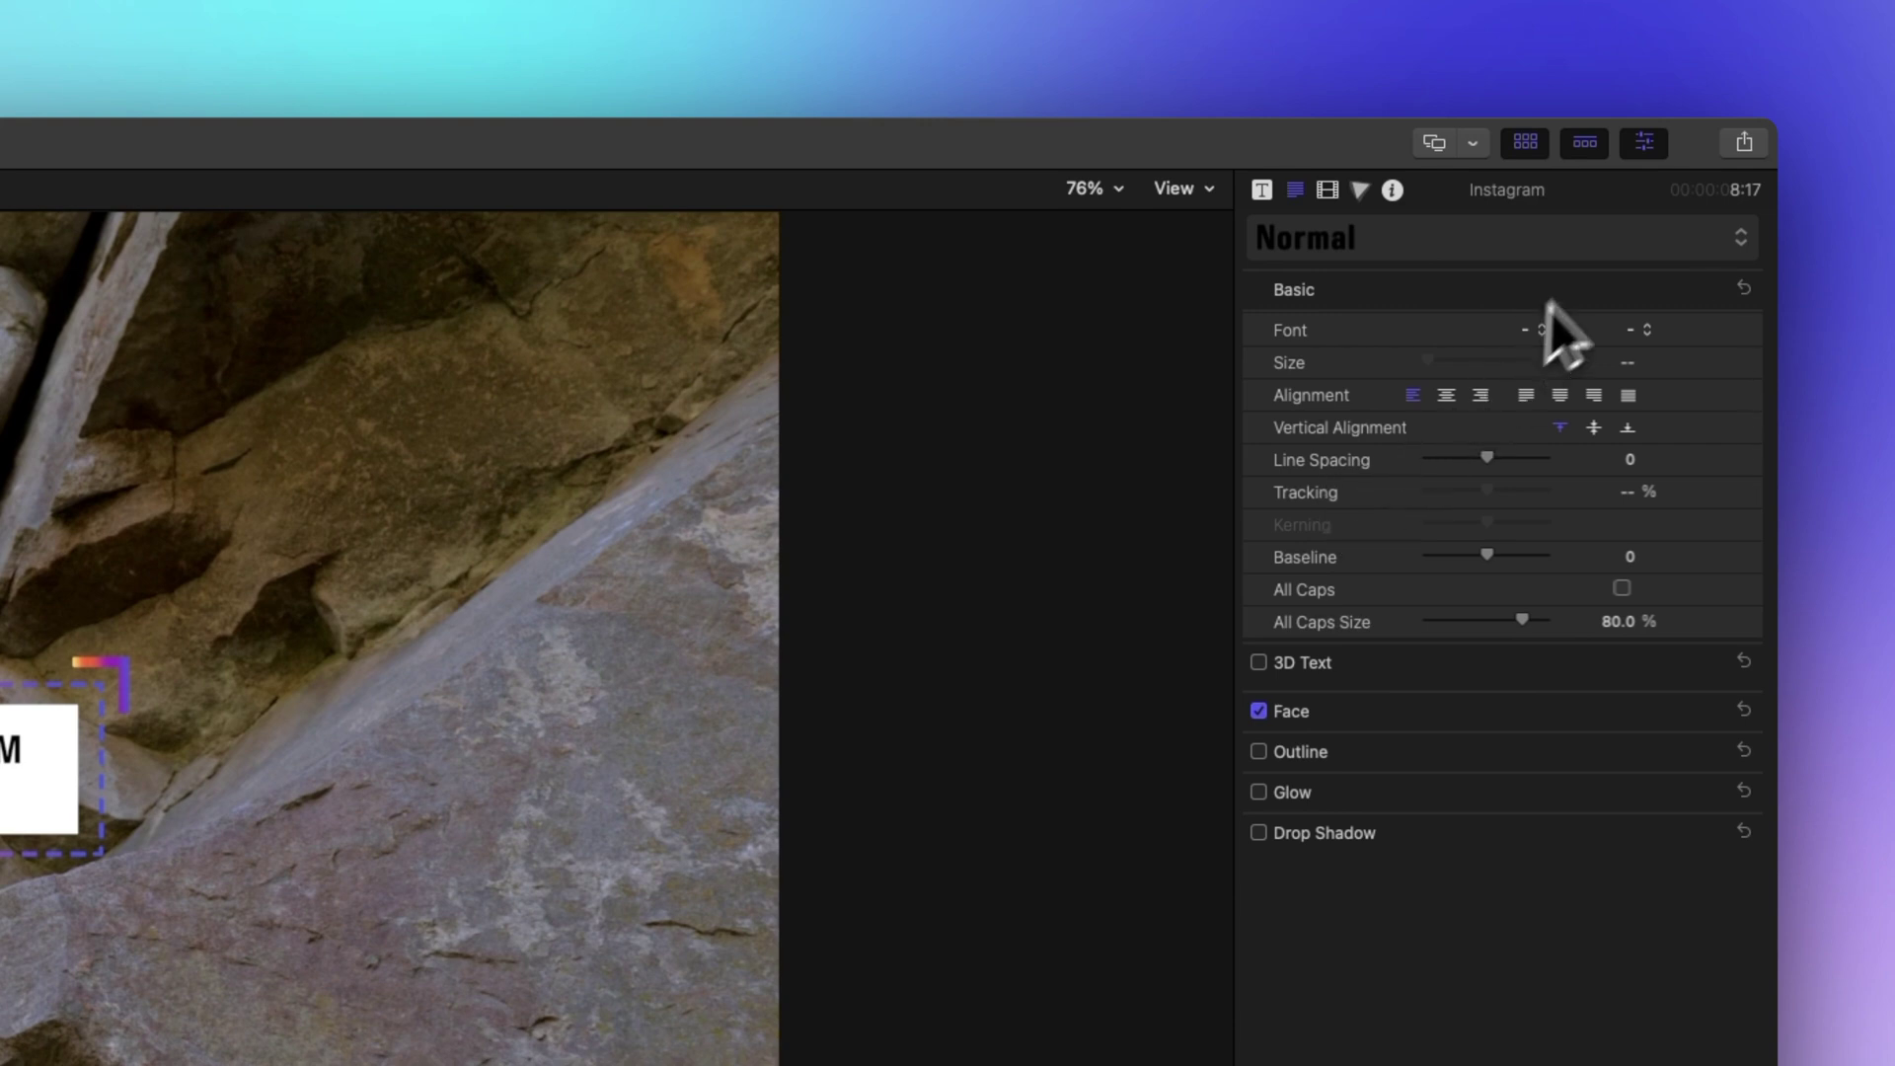
pyautogui.click(1745, 143)
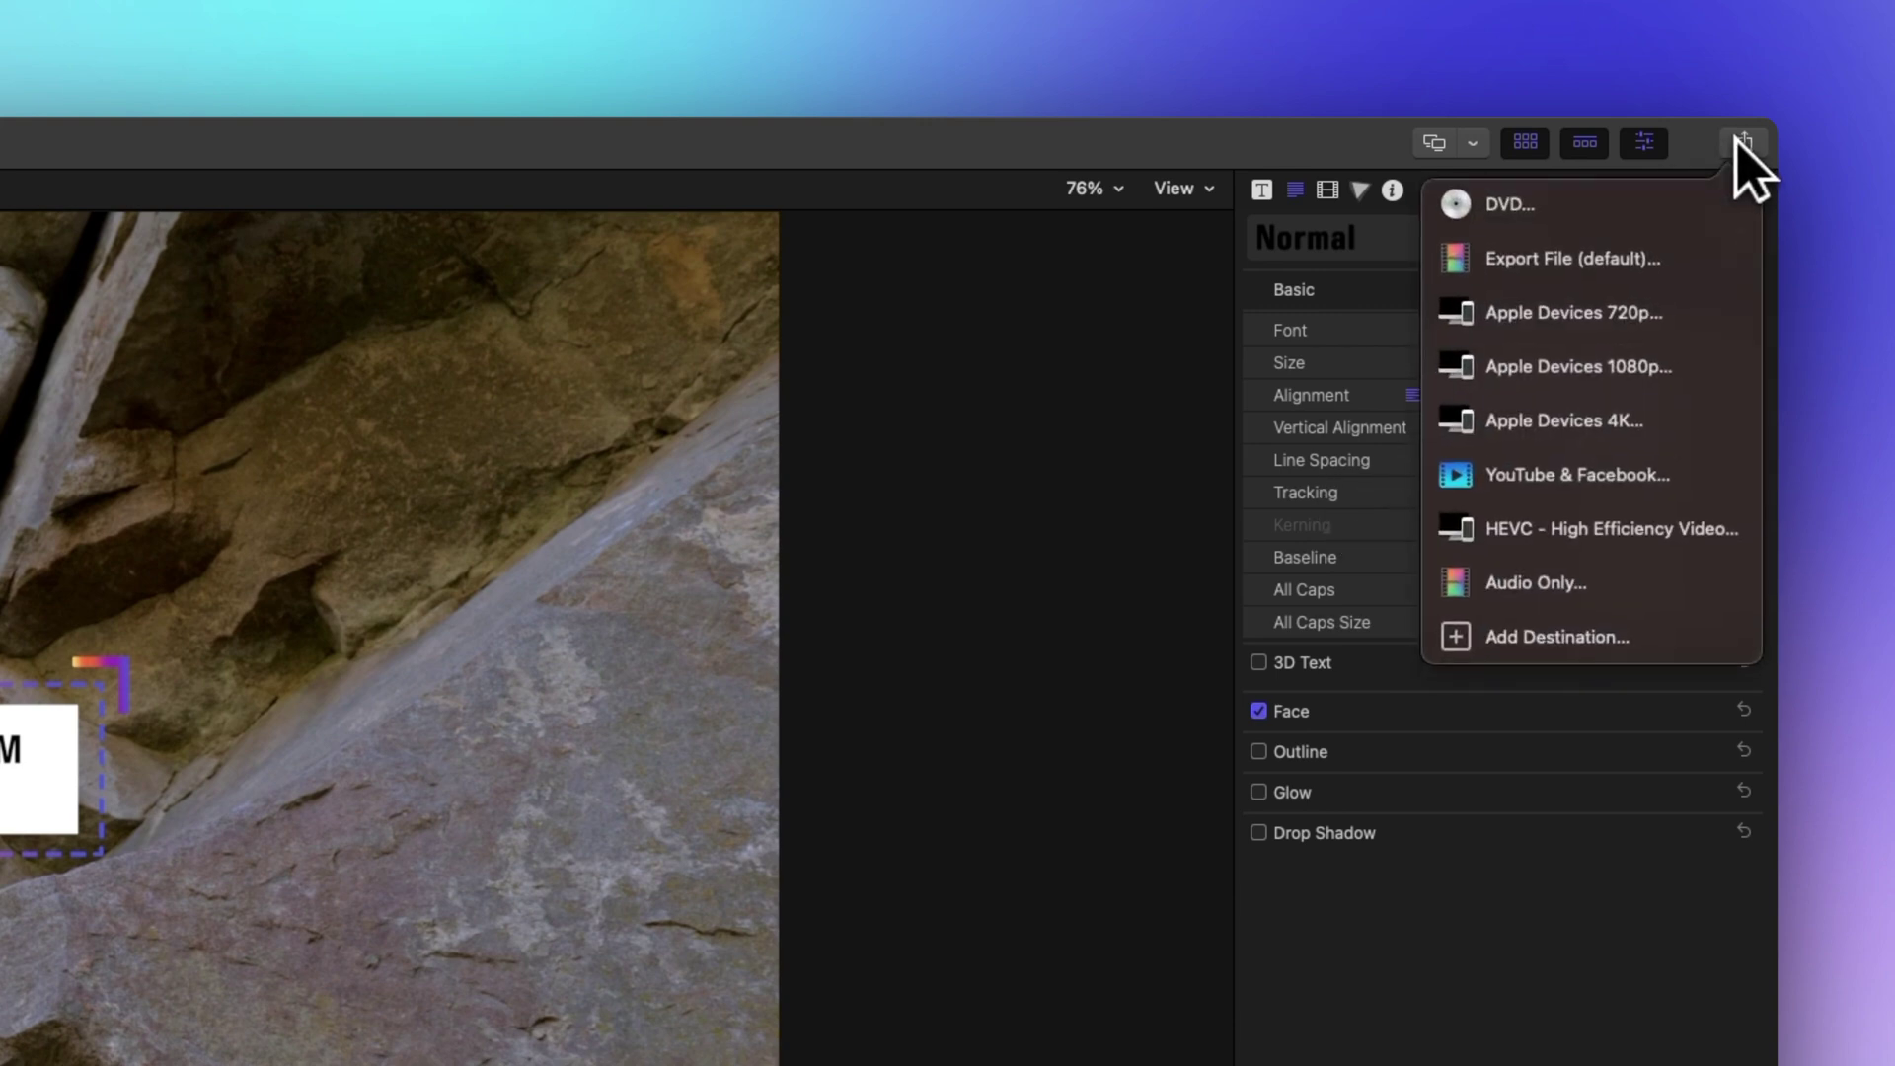
# Choose Export File (default) from the Share destinations to open its Info tab
pyautogui.click(1655, 282)
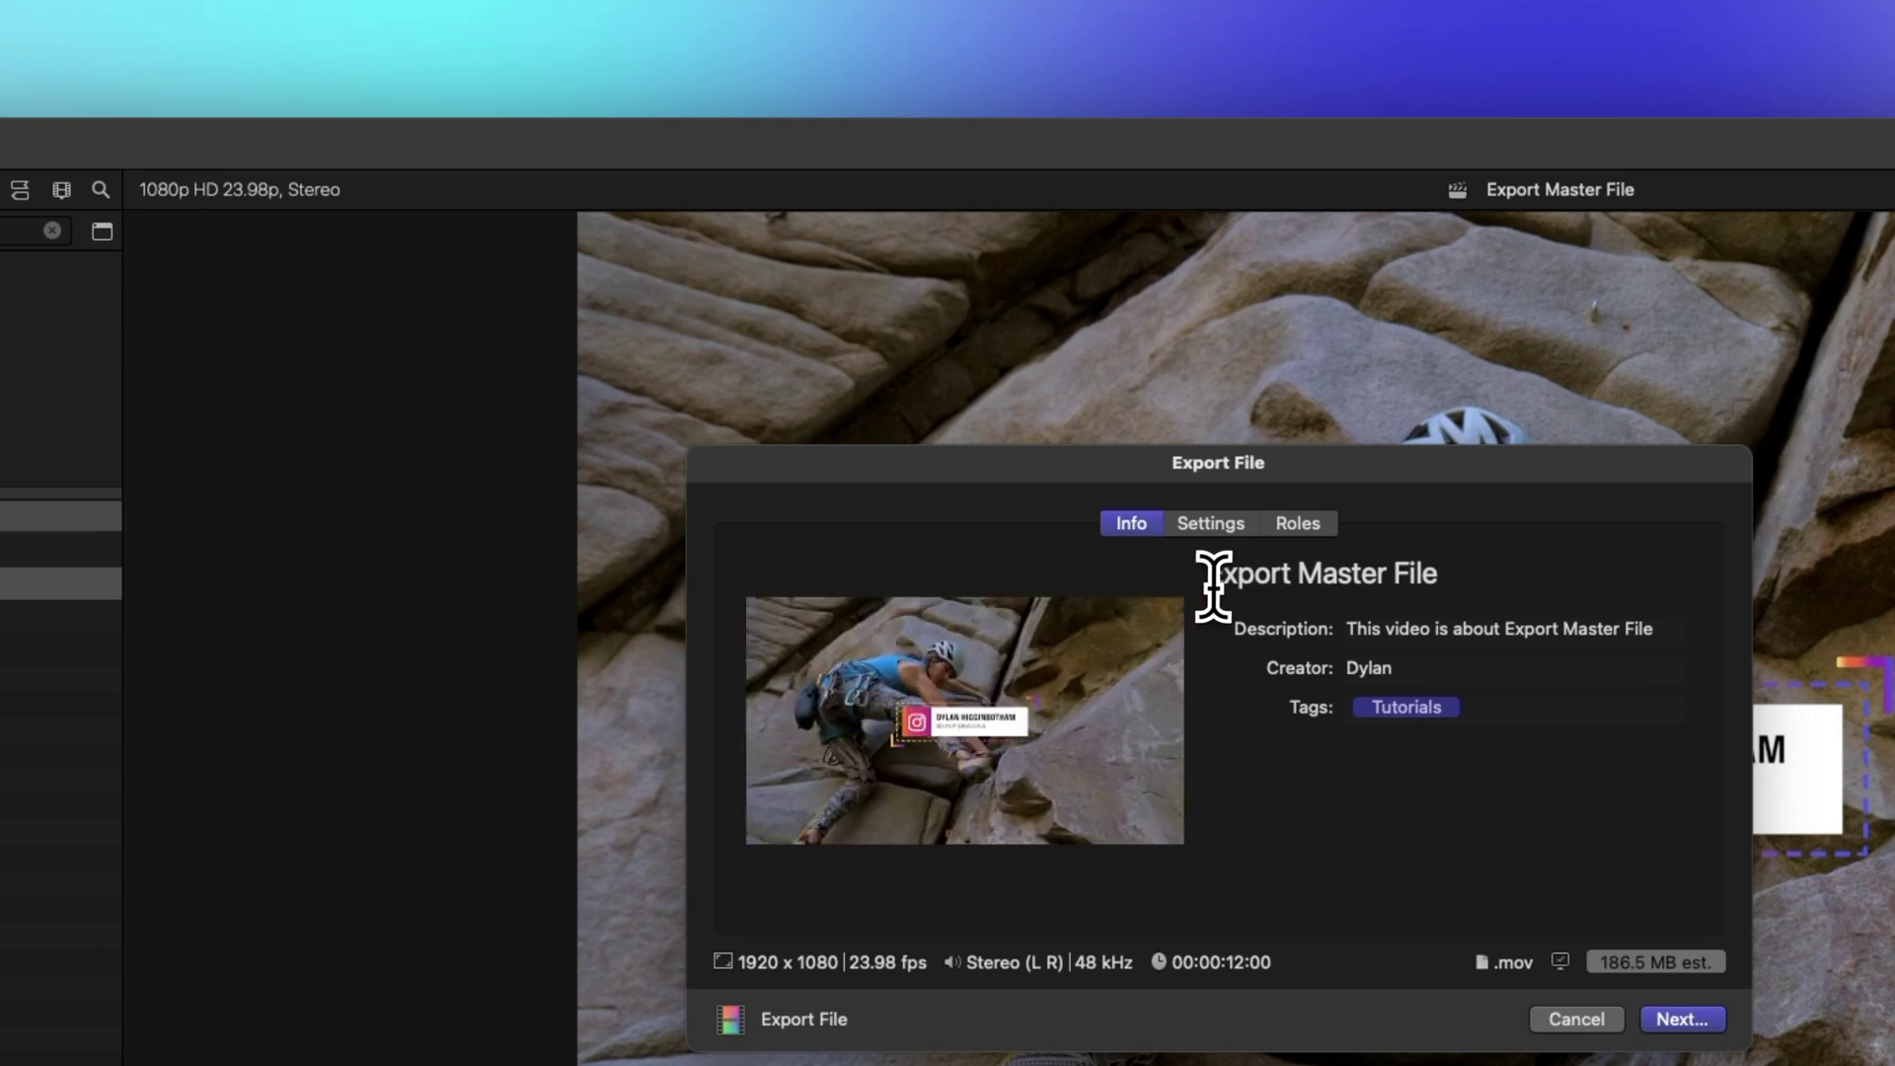
# Insert 'cool' after 'This' in the description and move on to add the 'export' tag
pyautogui.click(1246, 575)
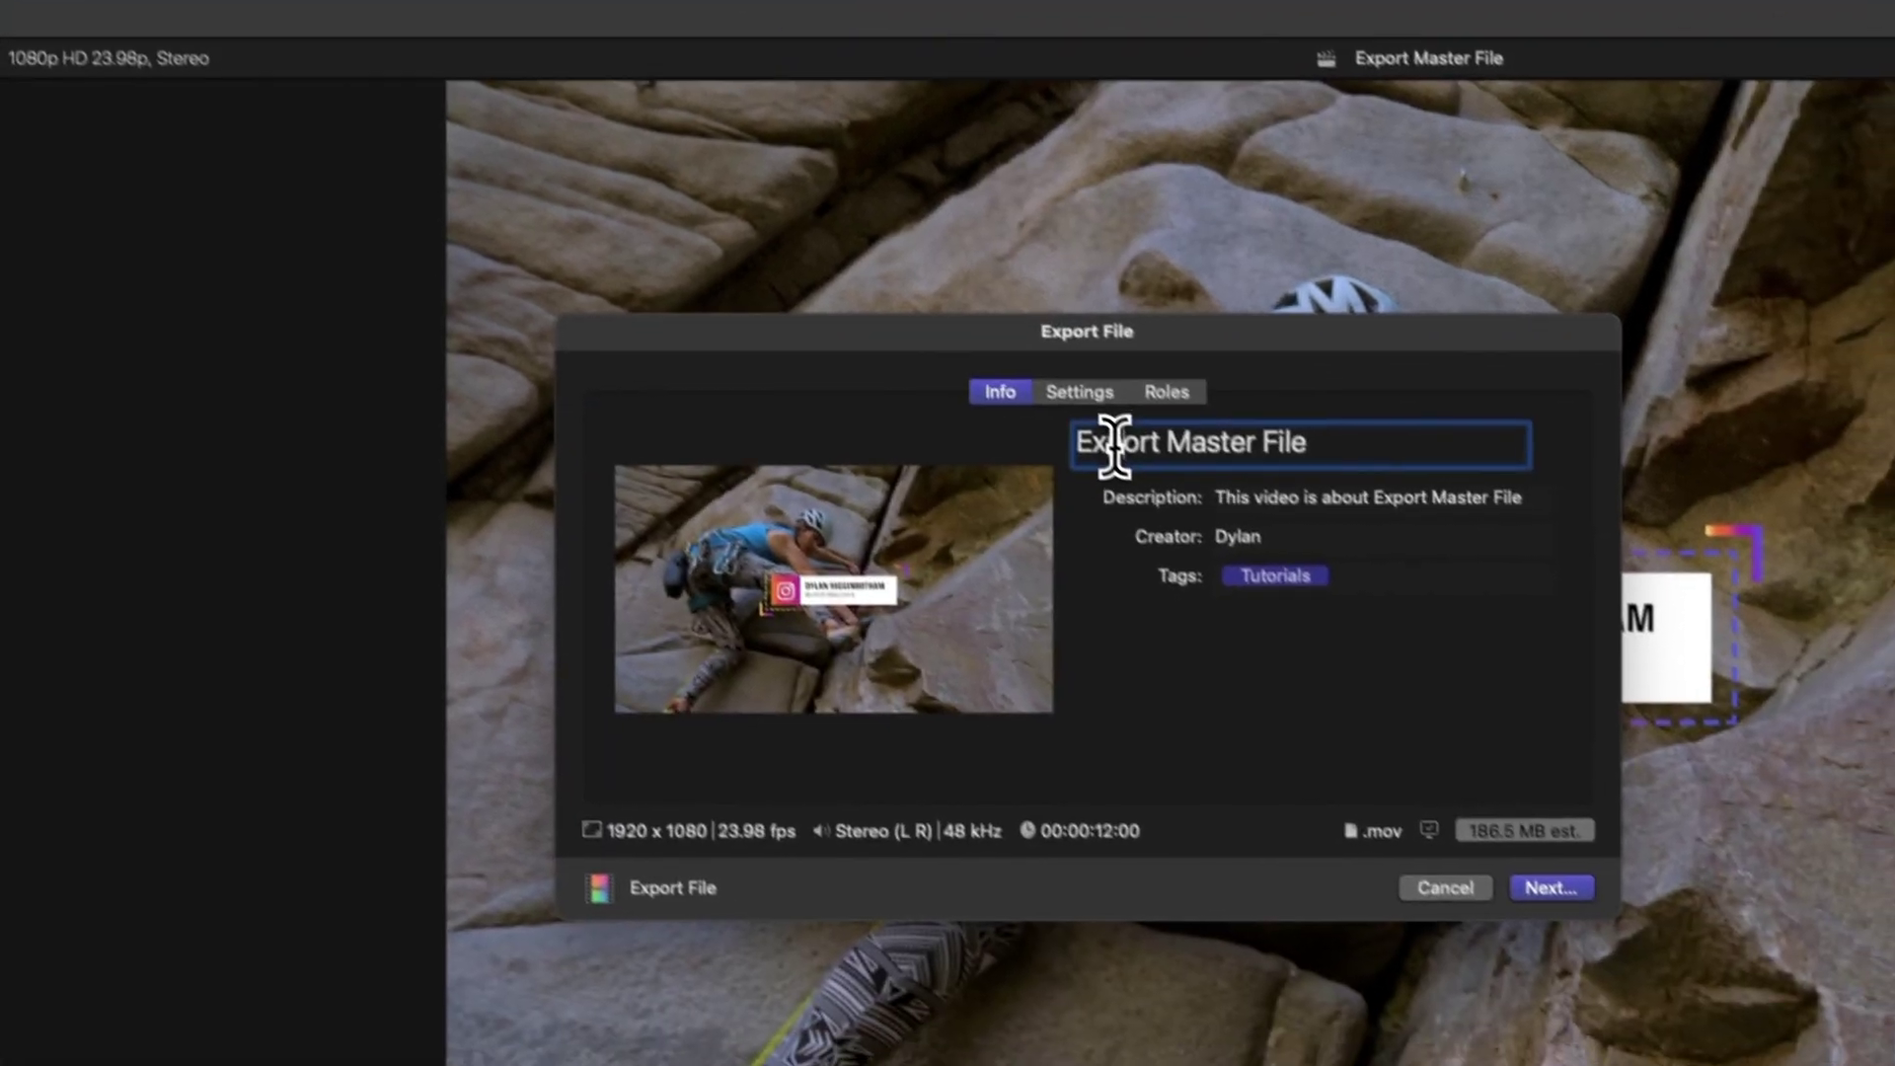
pyautogui.click(1420, 625)
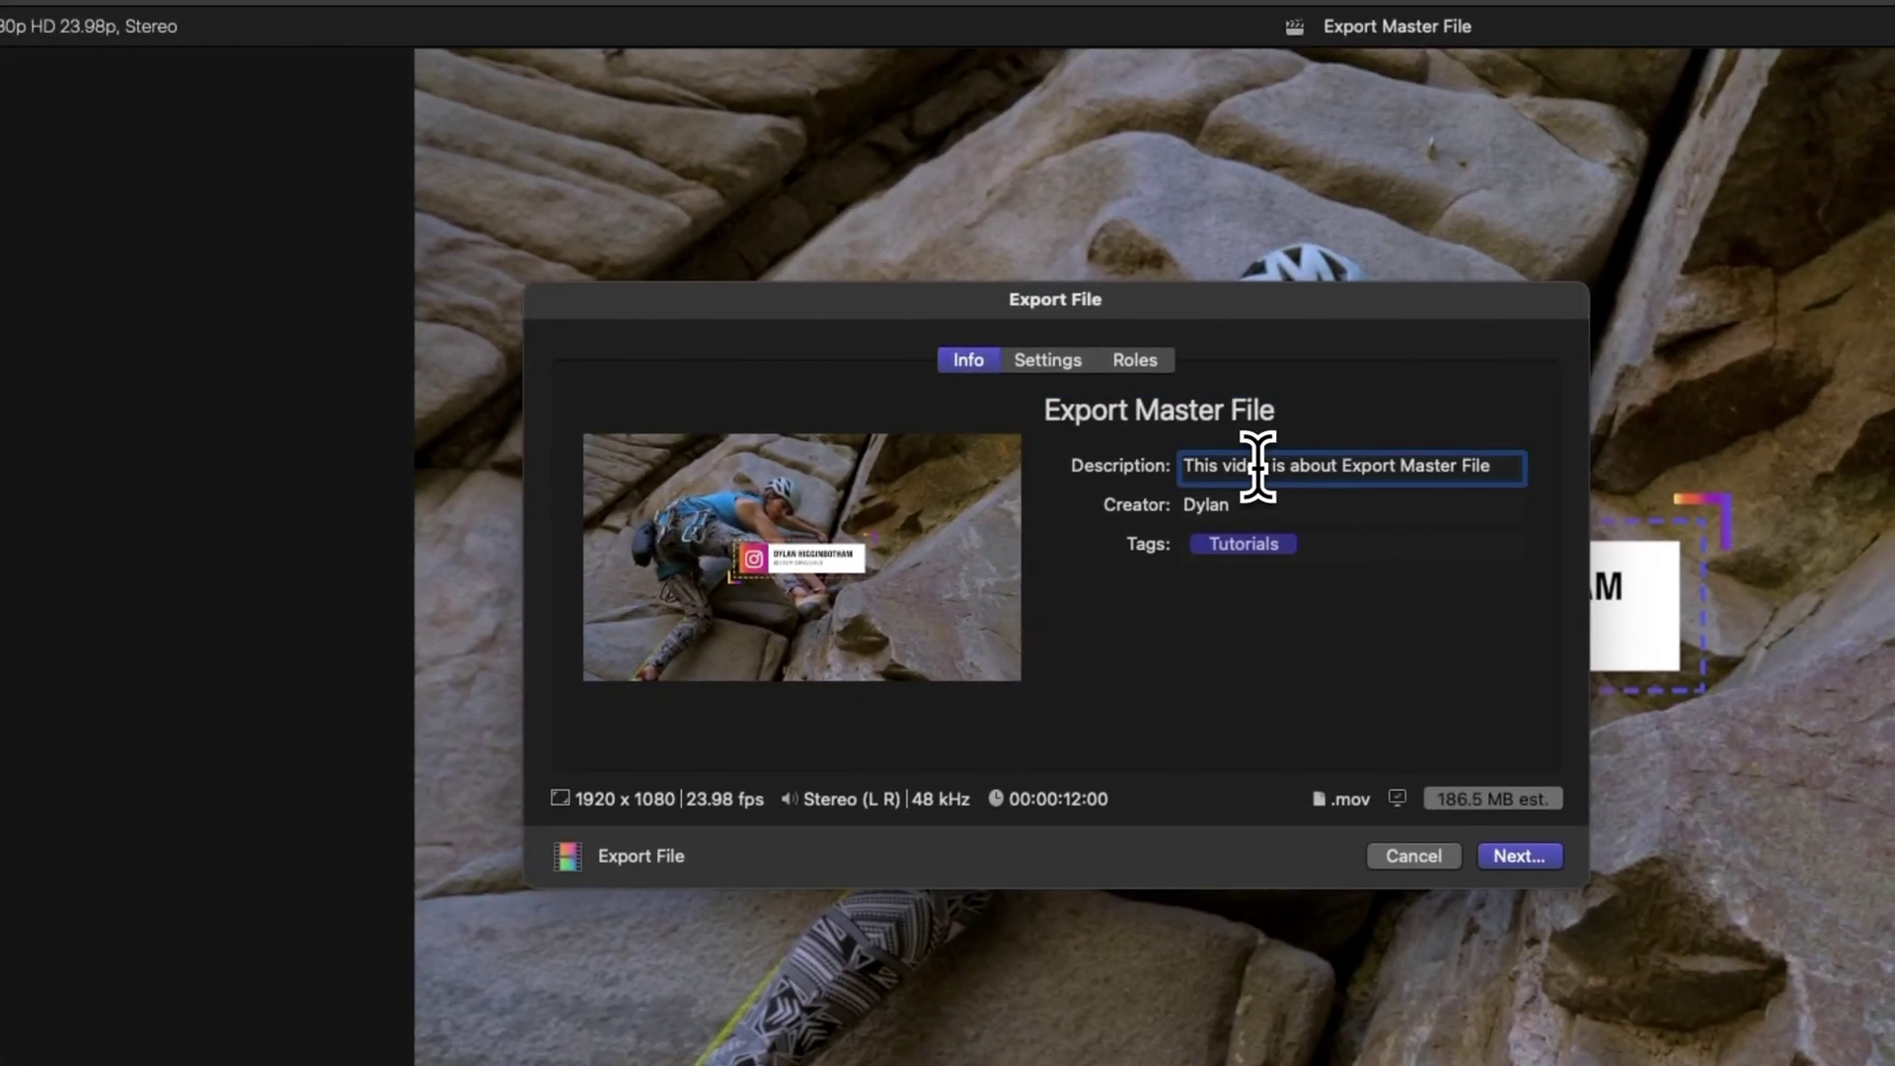
pyautogui.click(1226, 466)
pyautogui.write('coo')
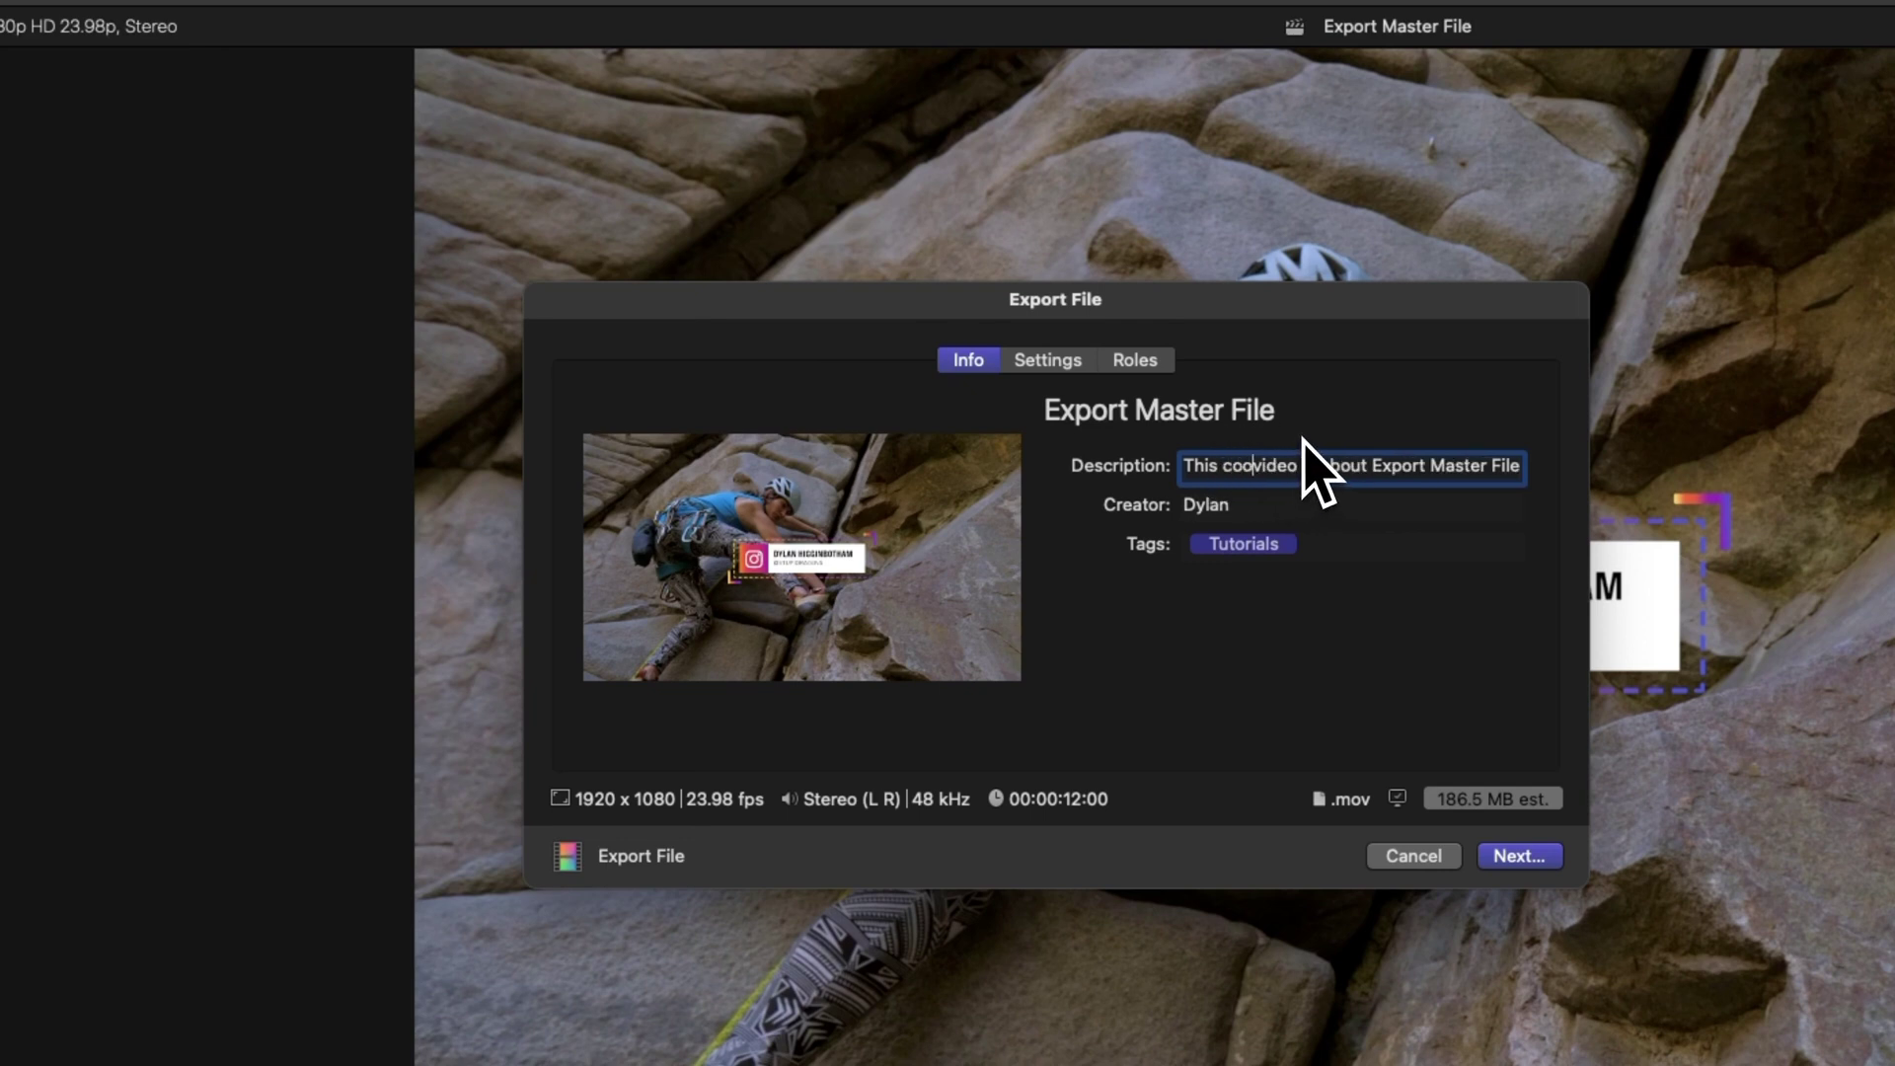
pyautogui.write('l')
pyautogui.press('Tab')
pyautogui.press('Tab')
pyautogui.write('export')
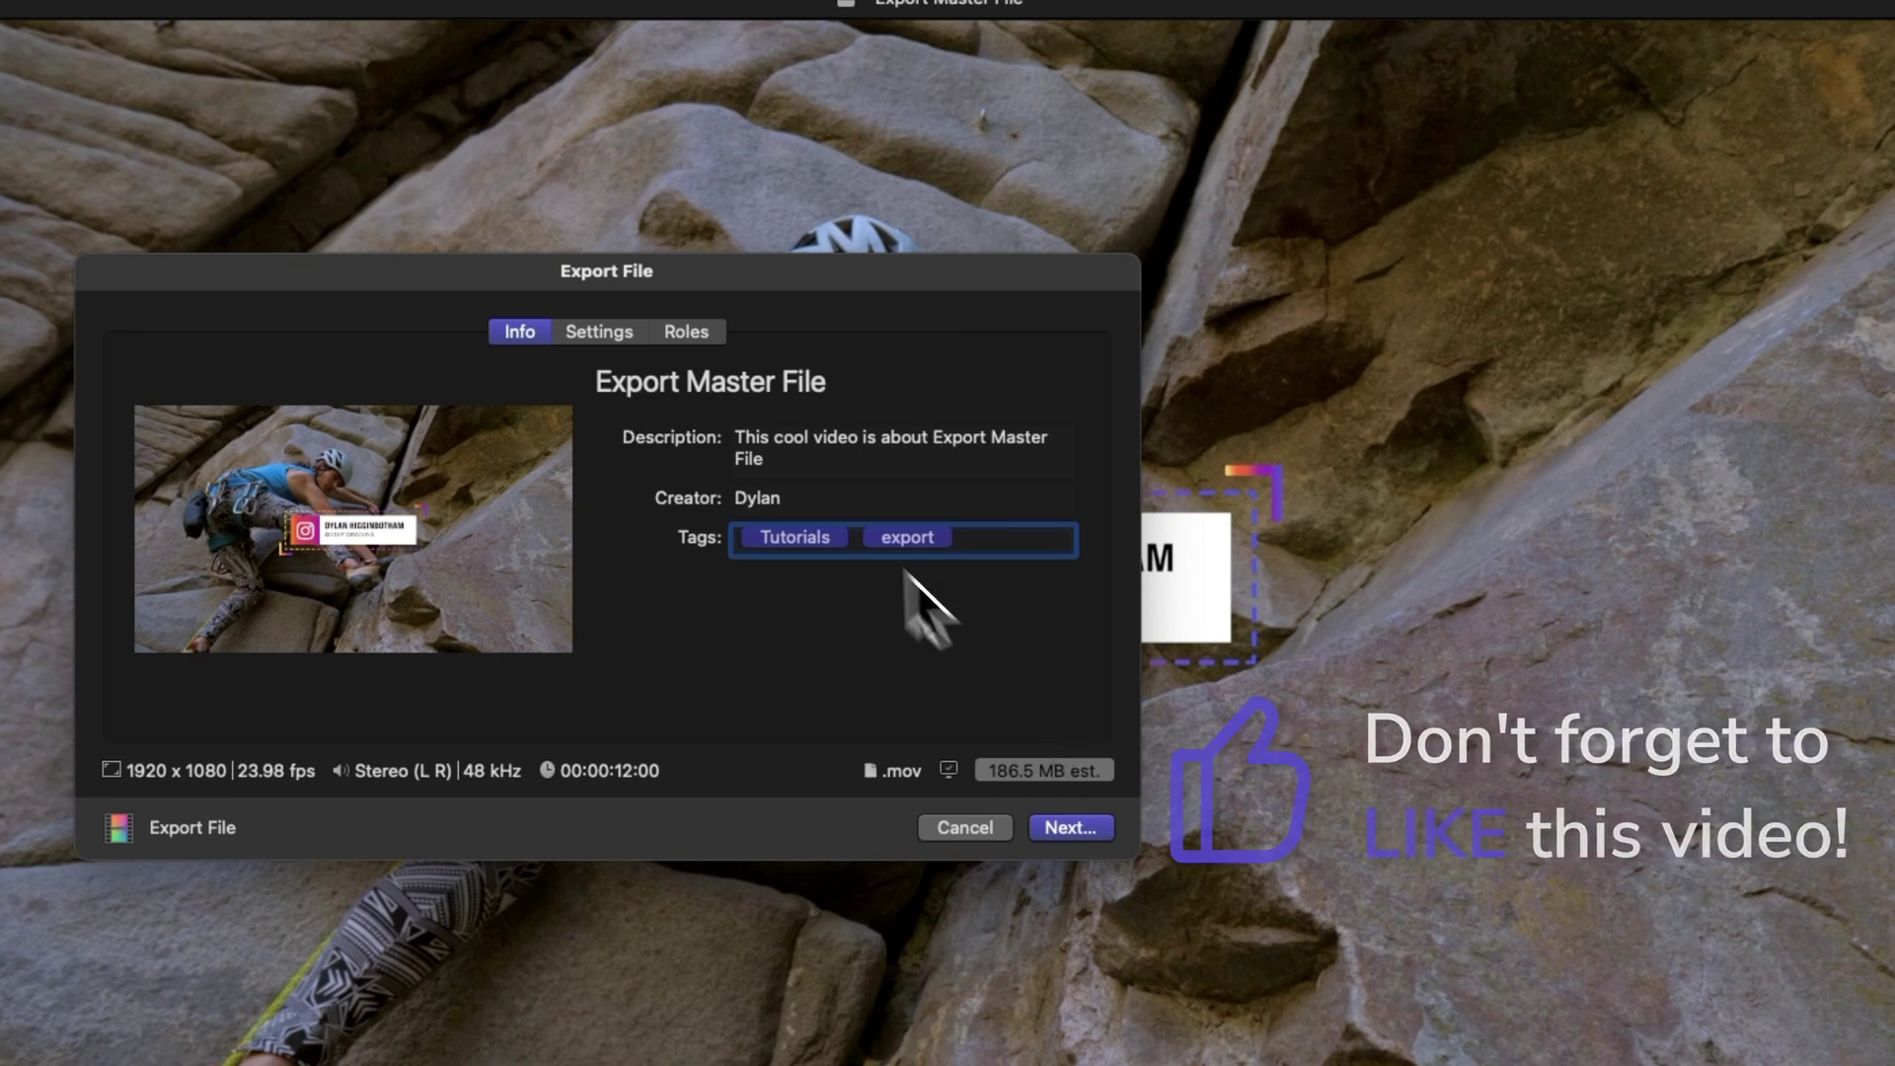
# On the Settings tab, keep the Video and Audio format and choose the H.264 video codec
pyautogui.click(608, 335)
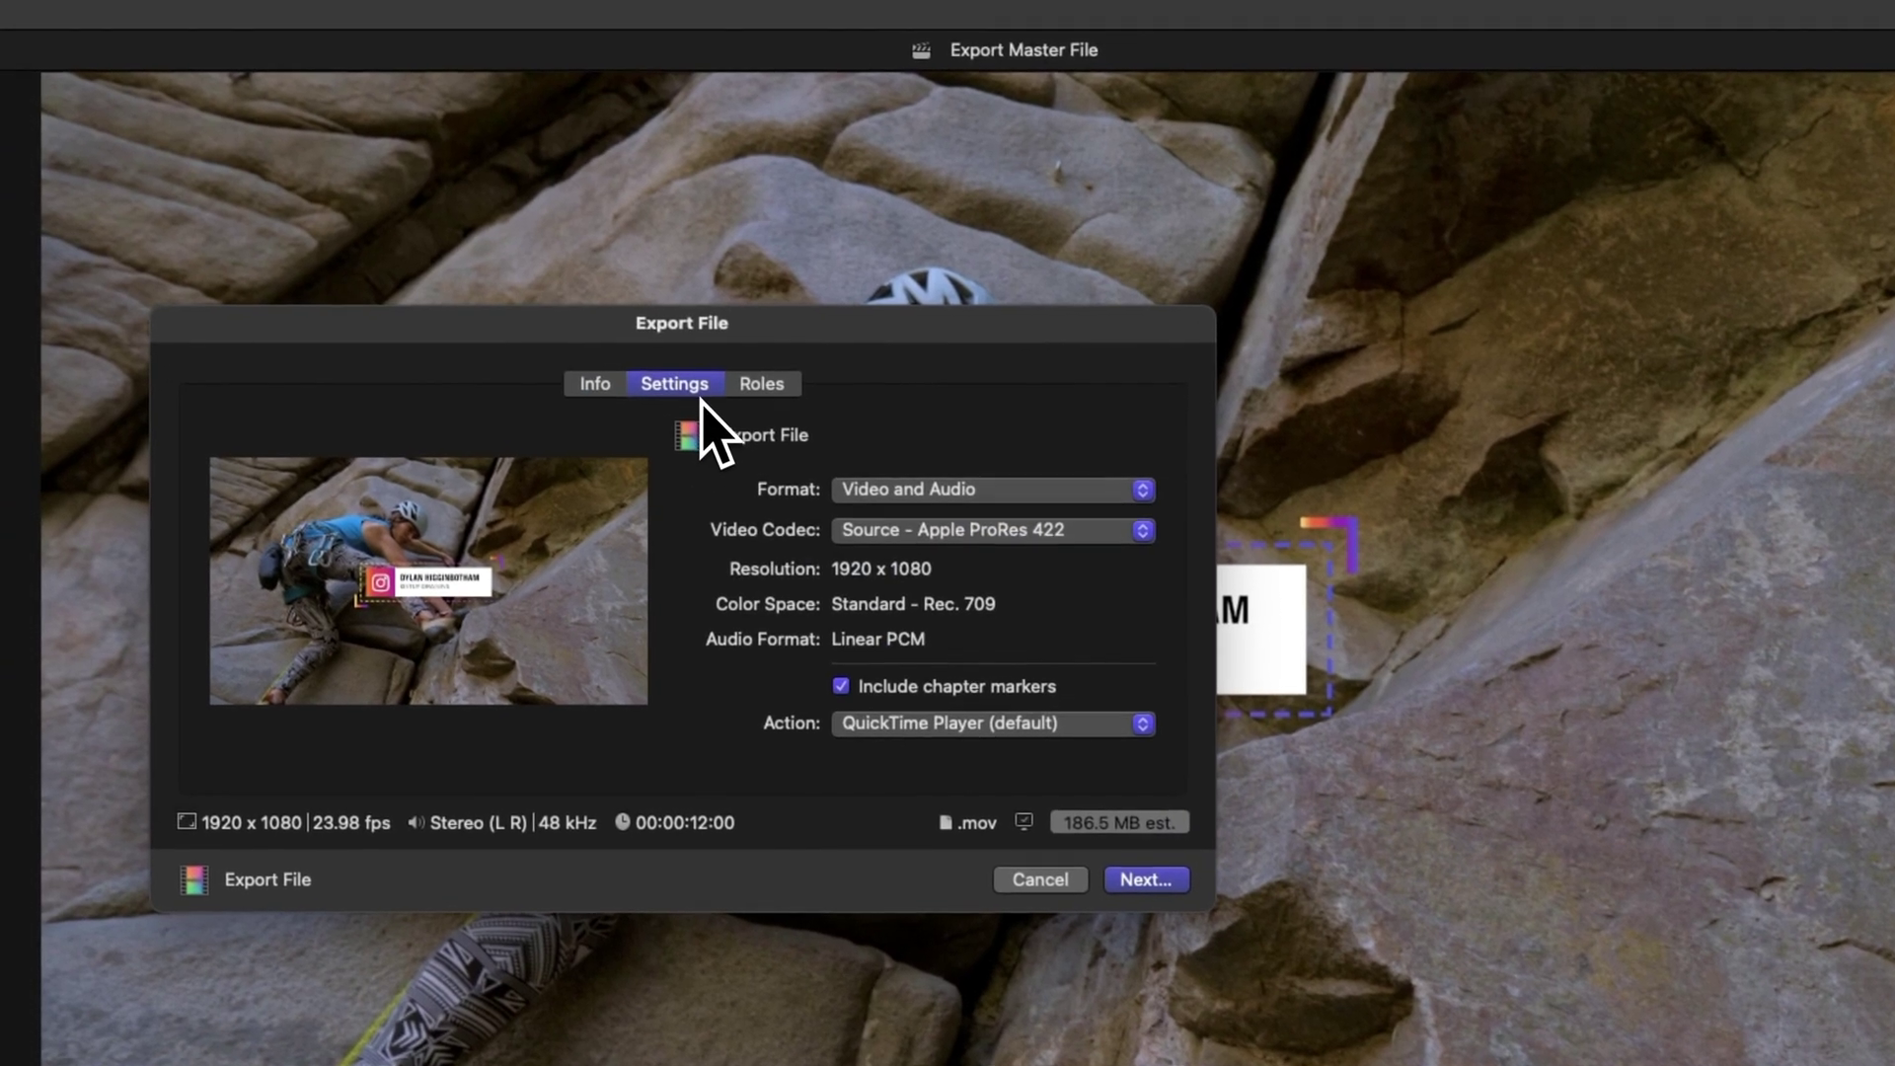
pyautogui.click(940, 481)
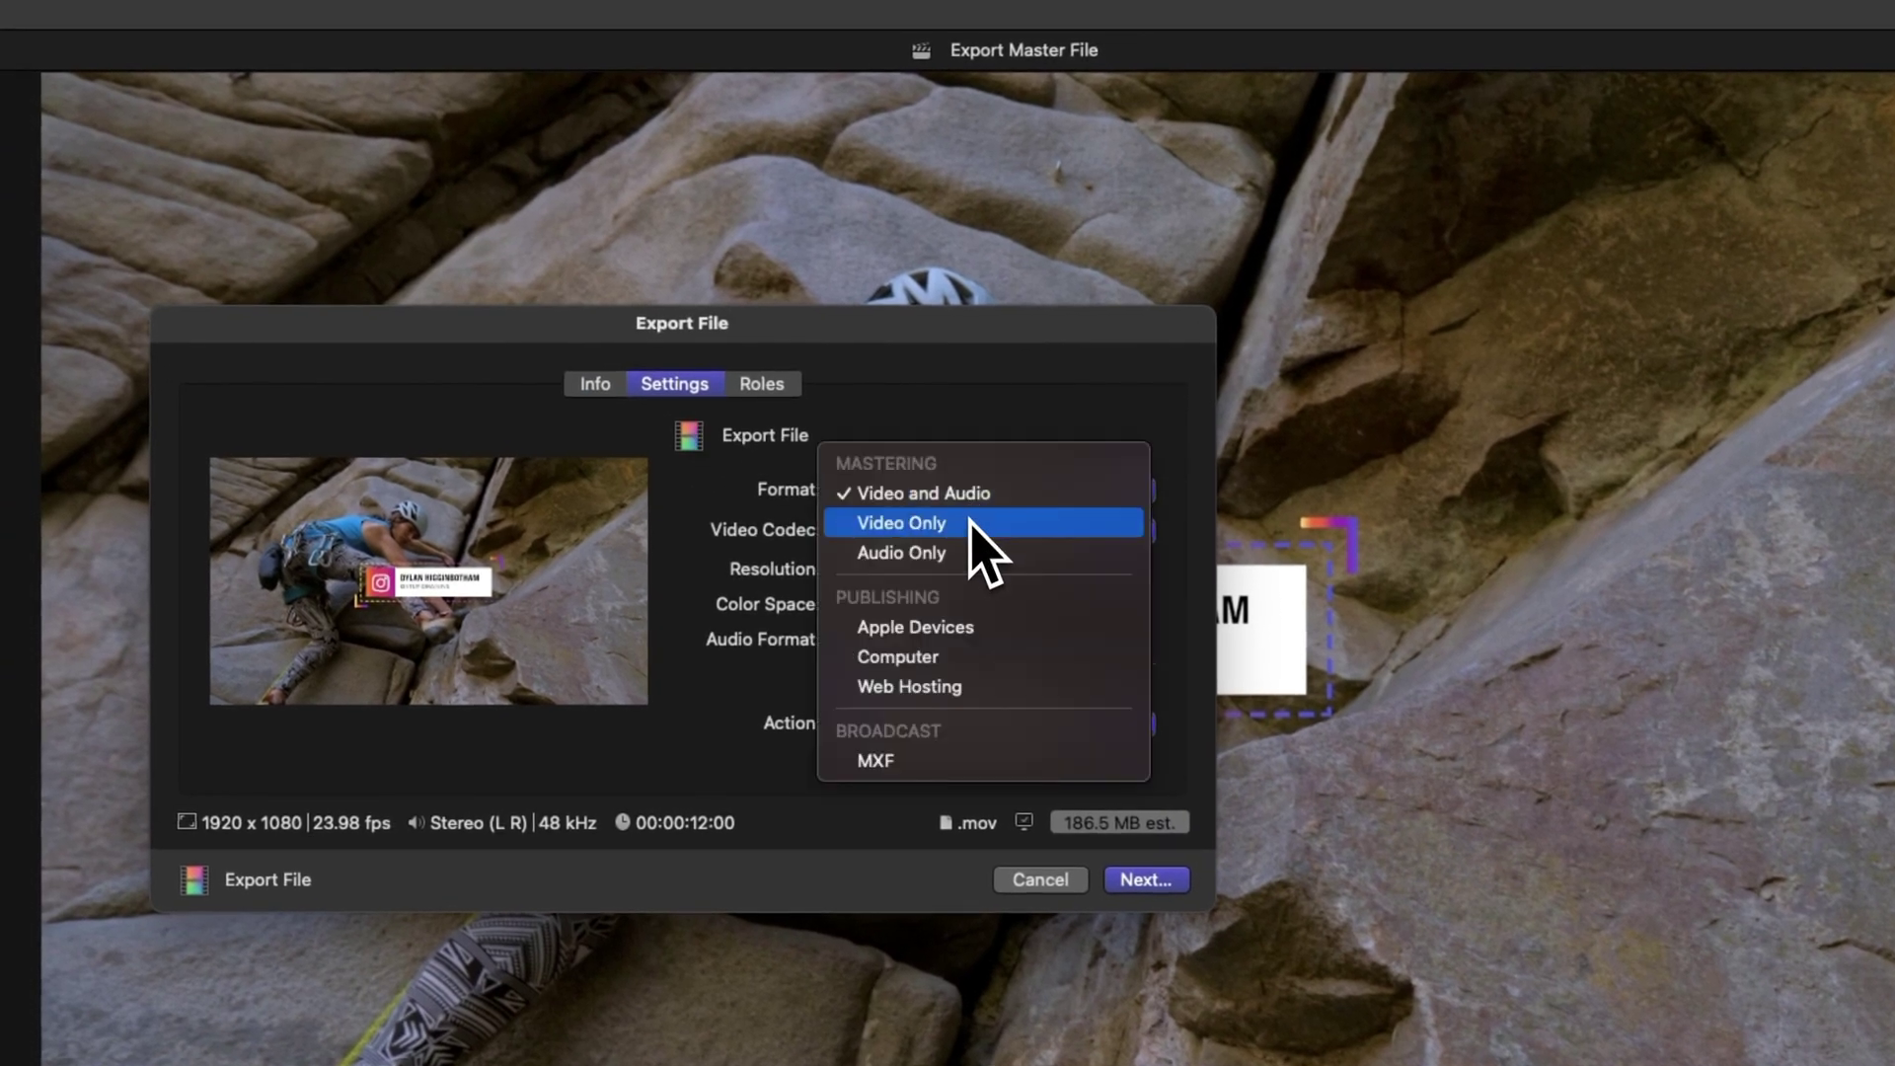
pyautogui.click(959, 503)
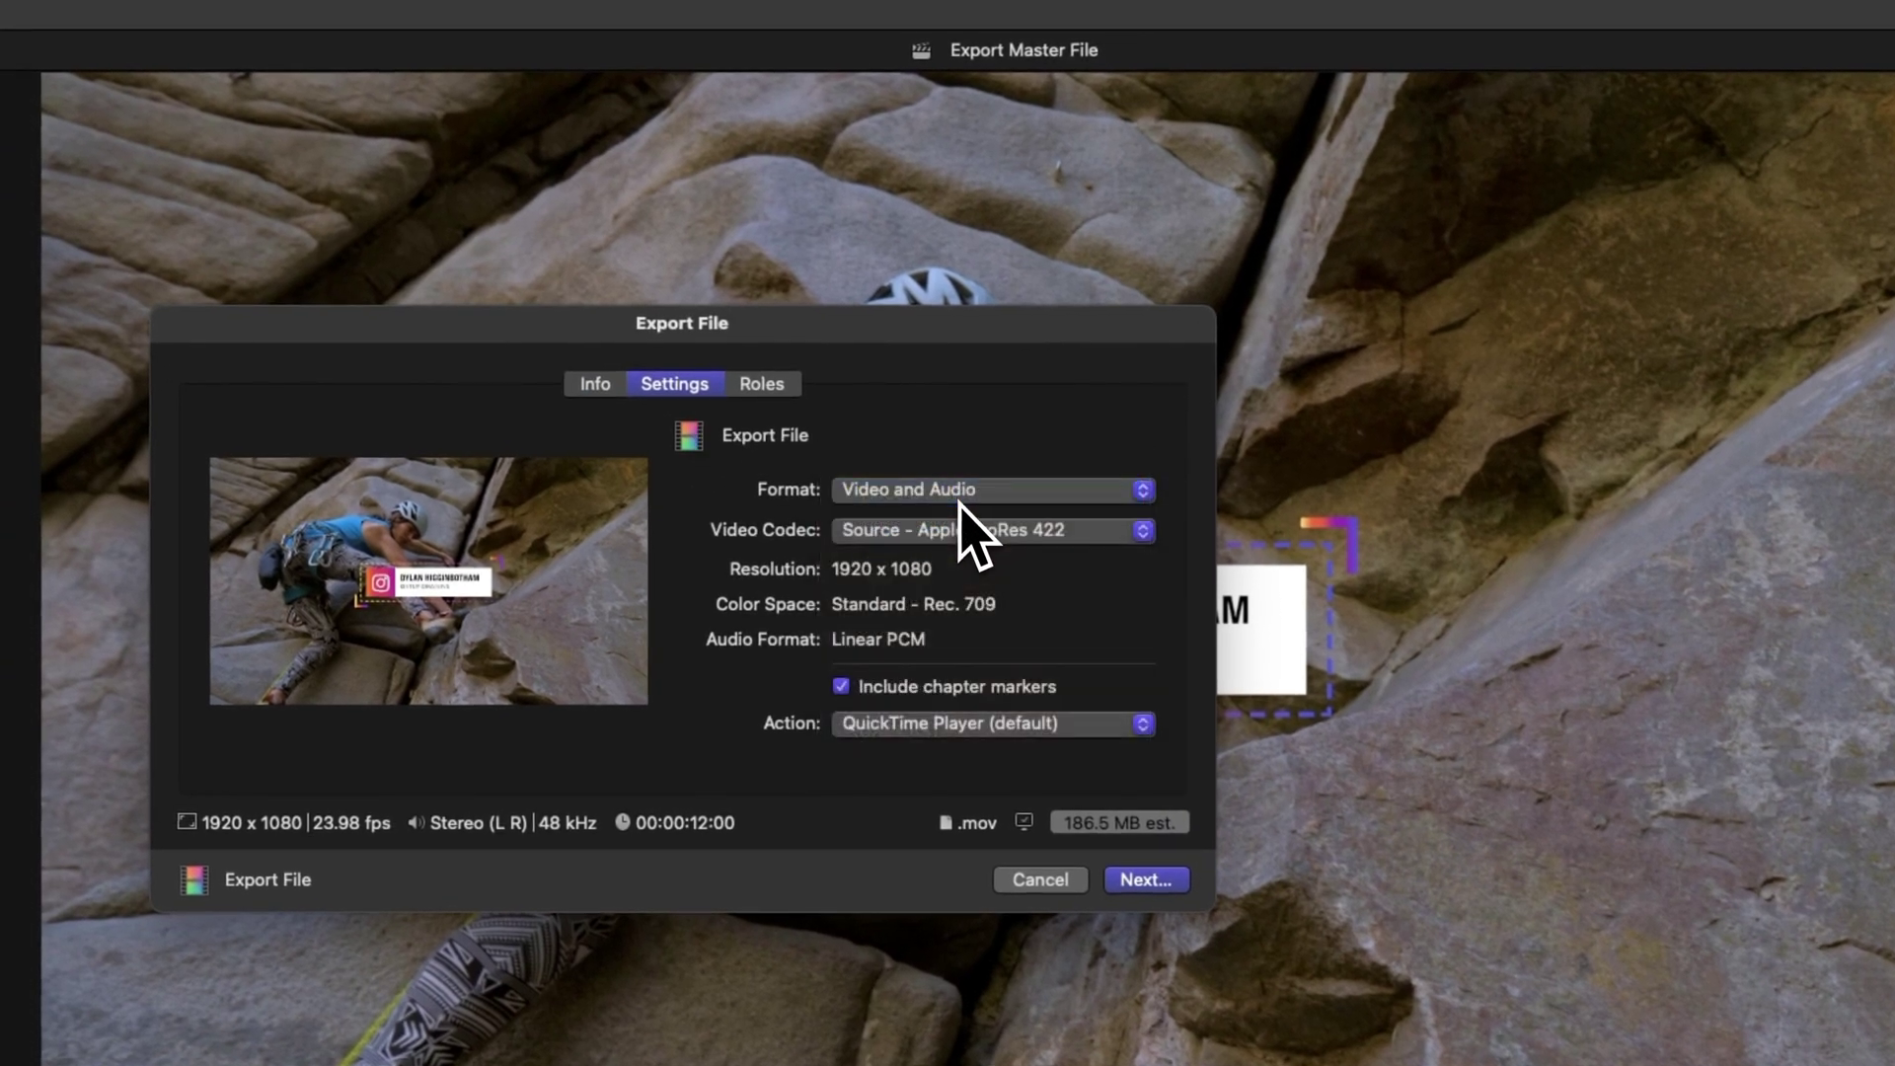
pyautogui.click(972, 536)
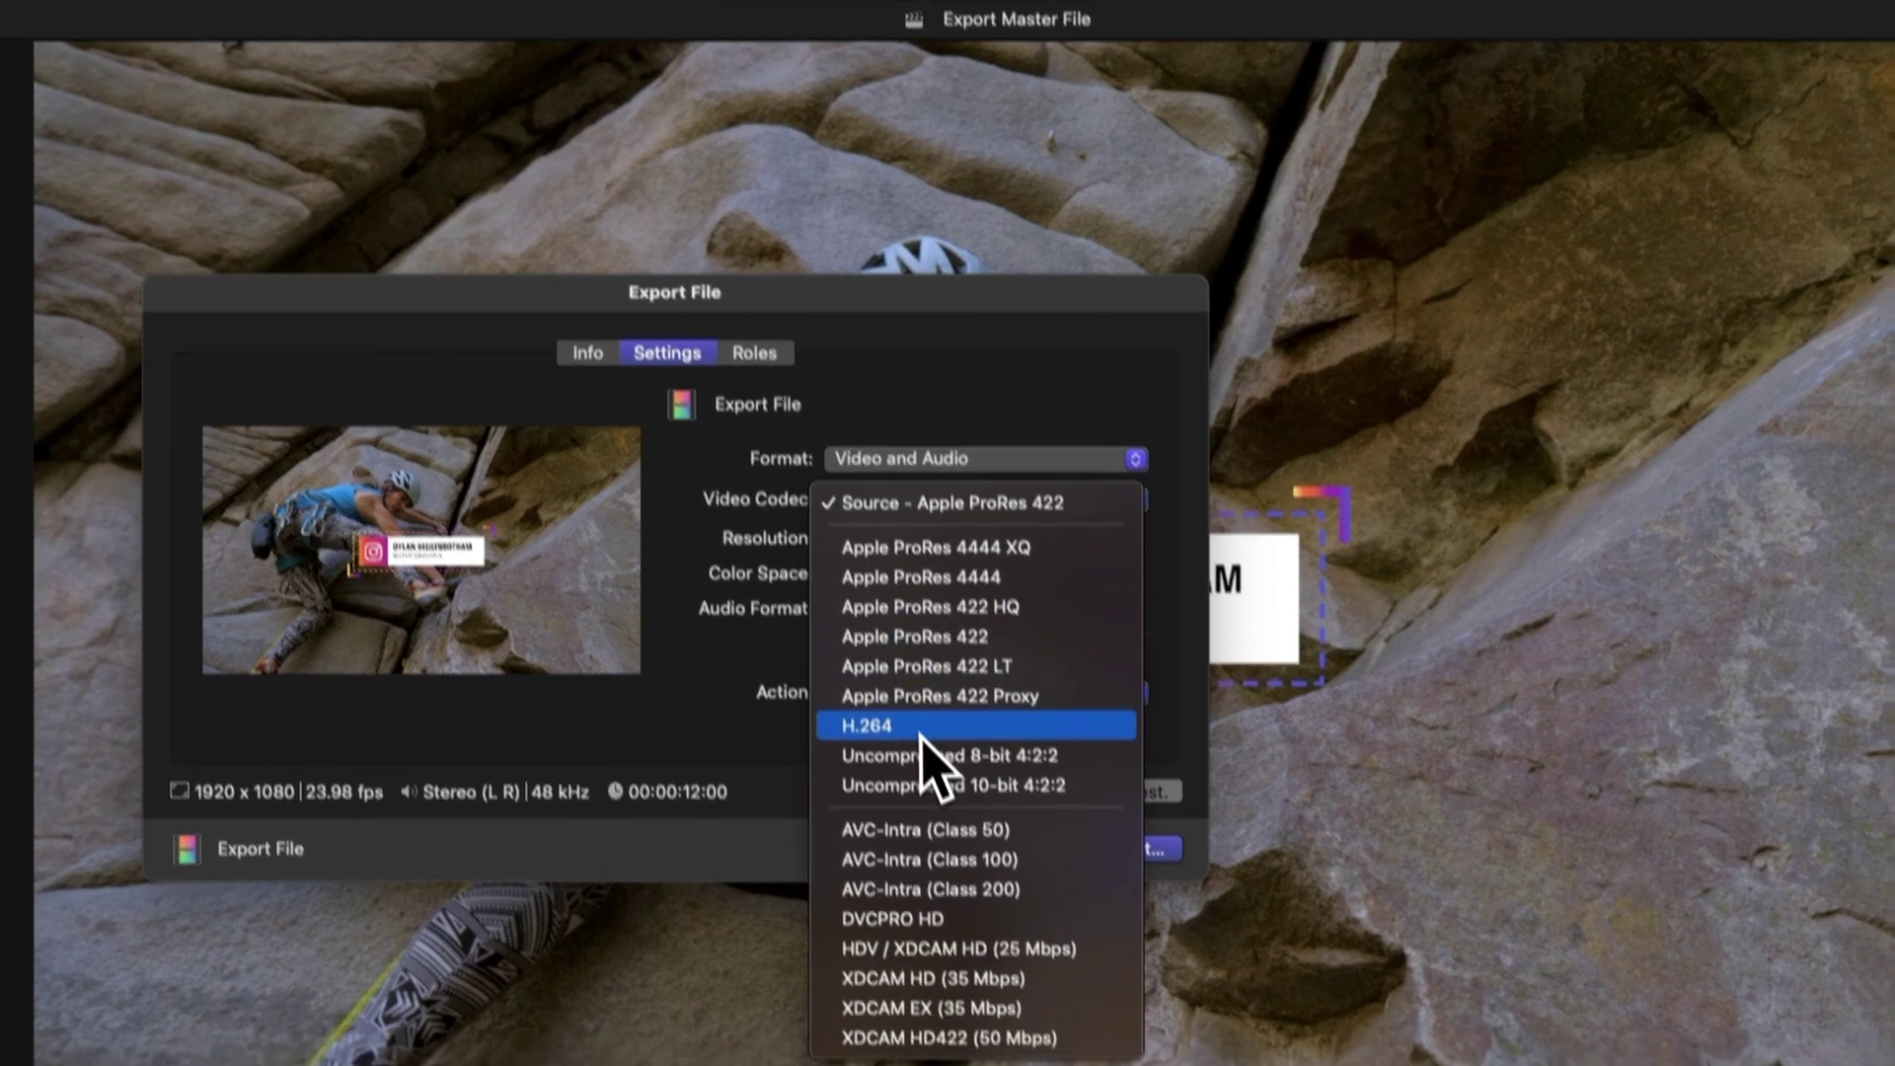
pyautogui.click(928, 725)
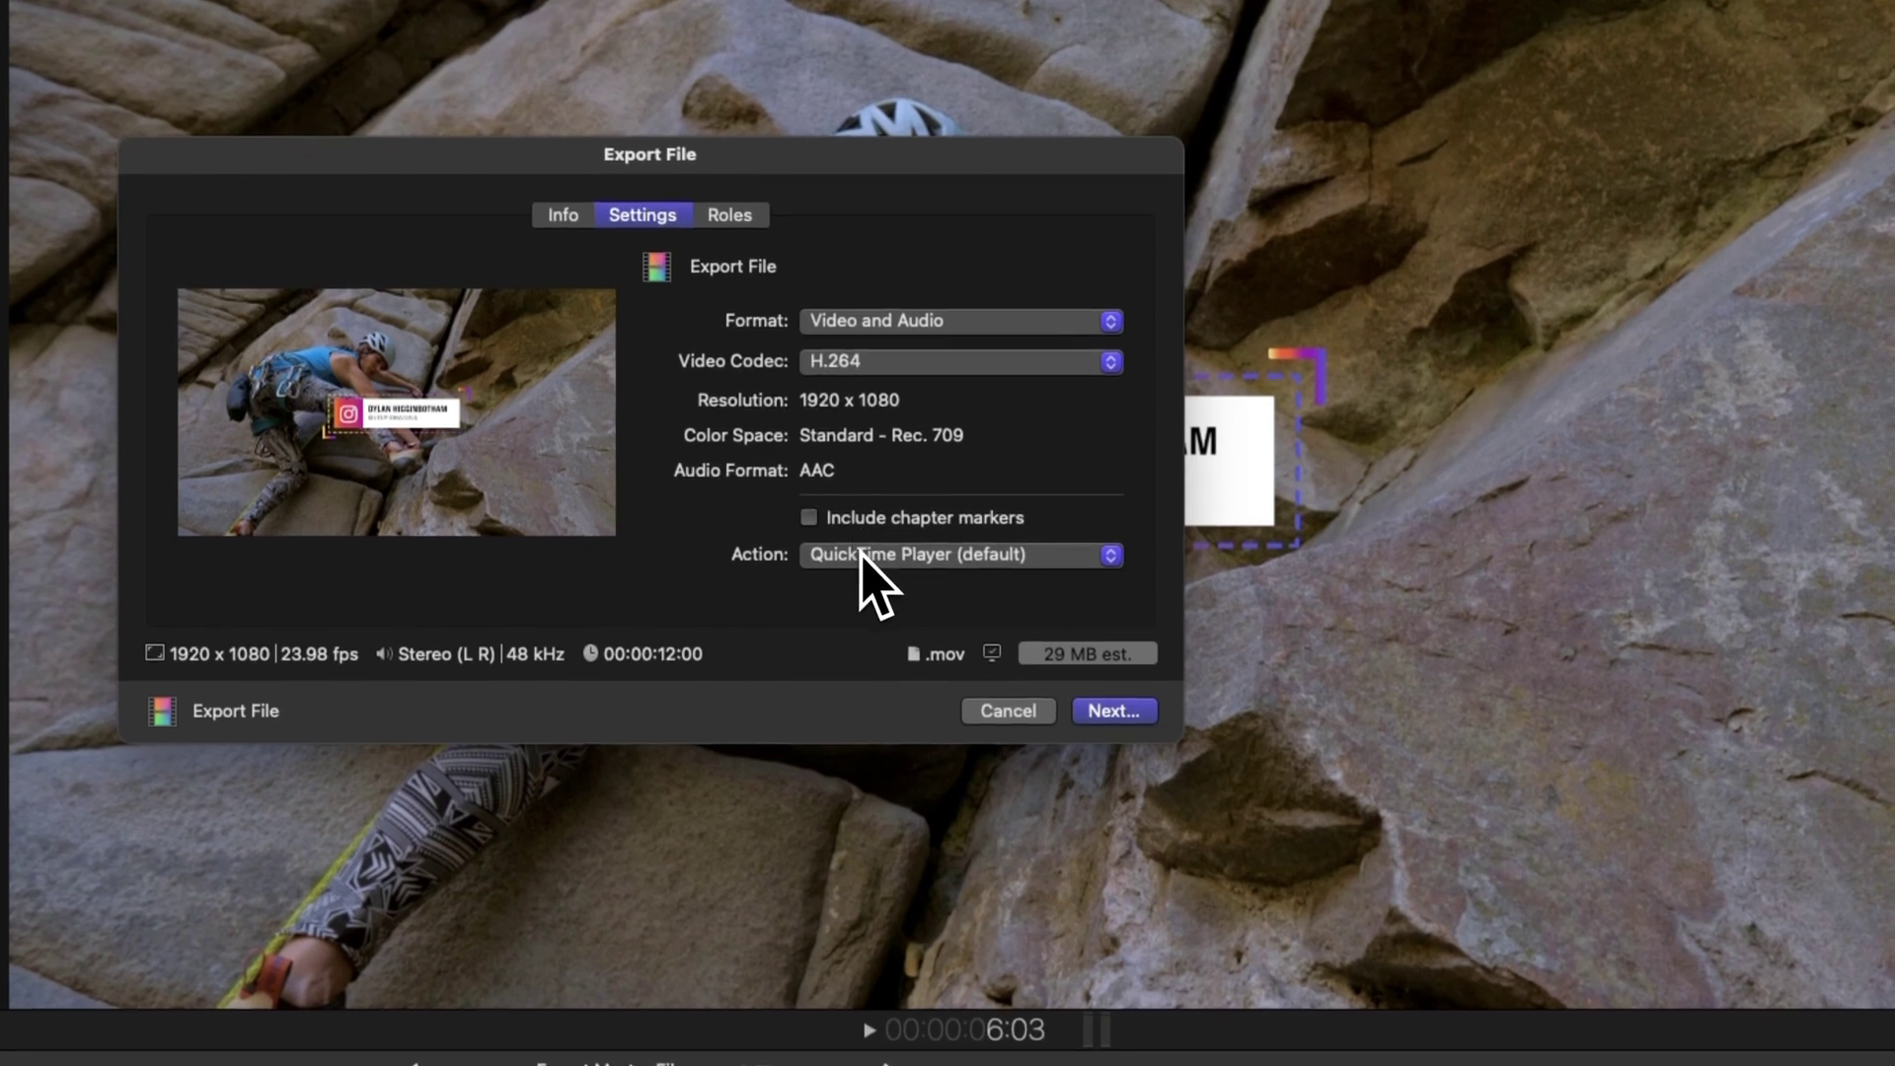
pyautogui.click(869, 559)
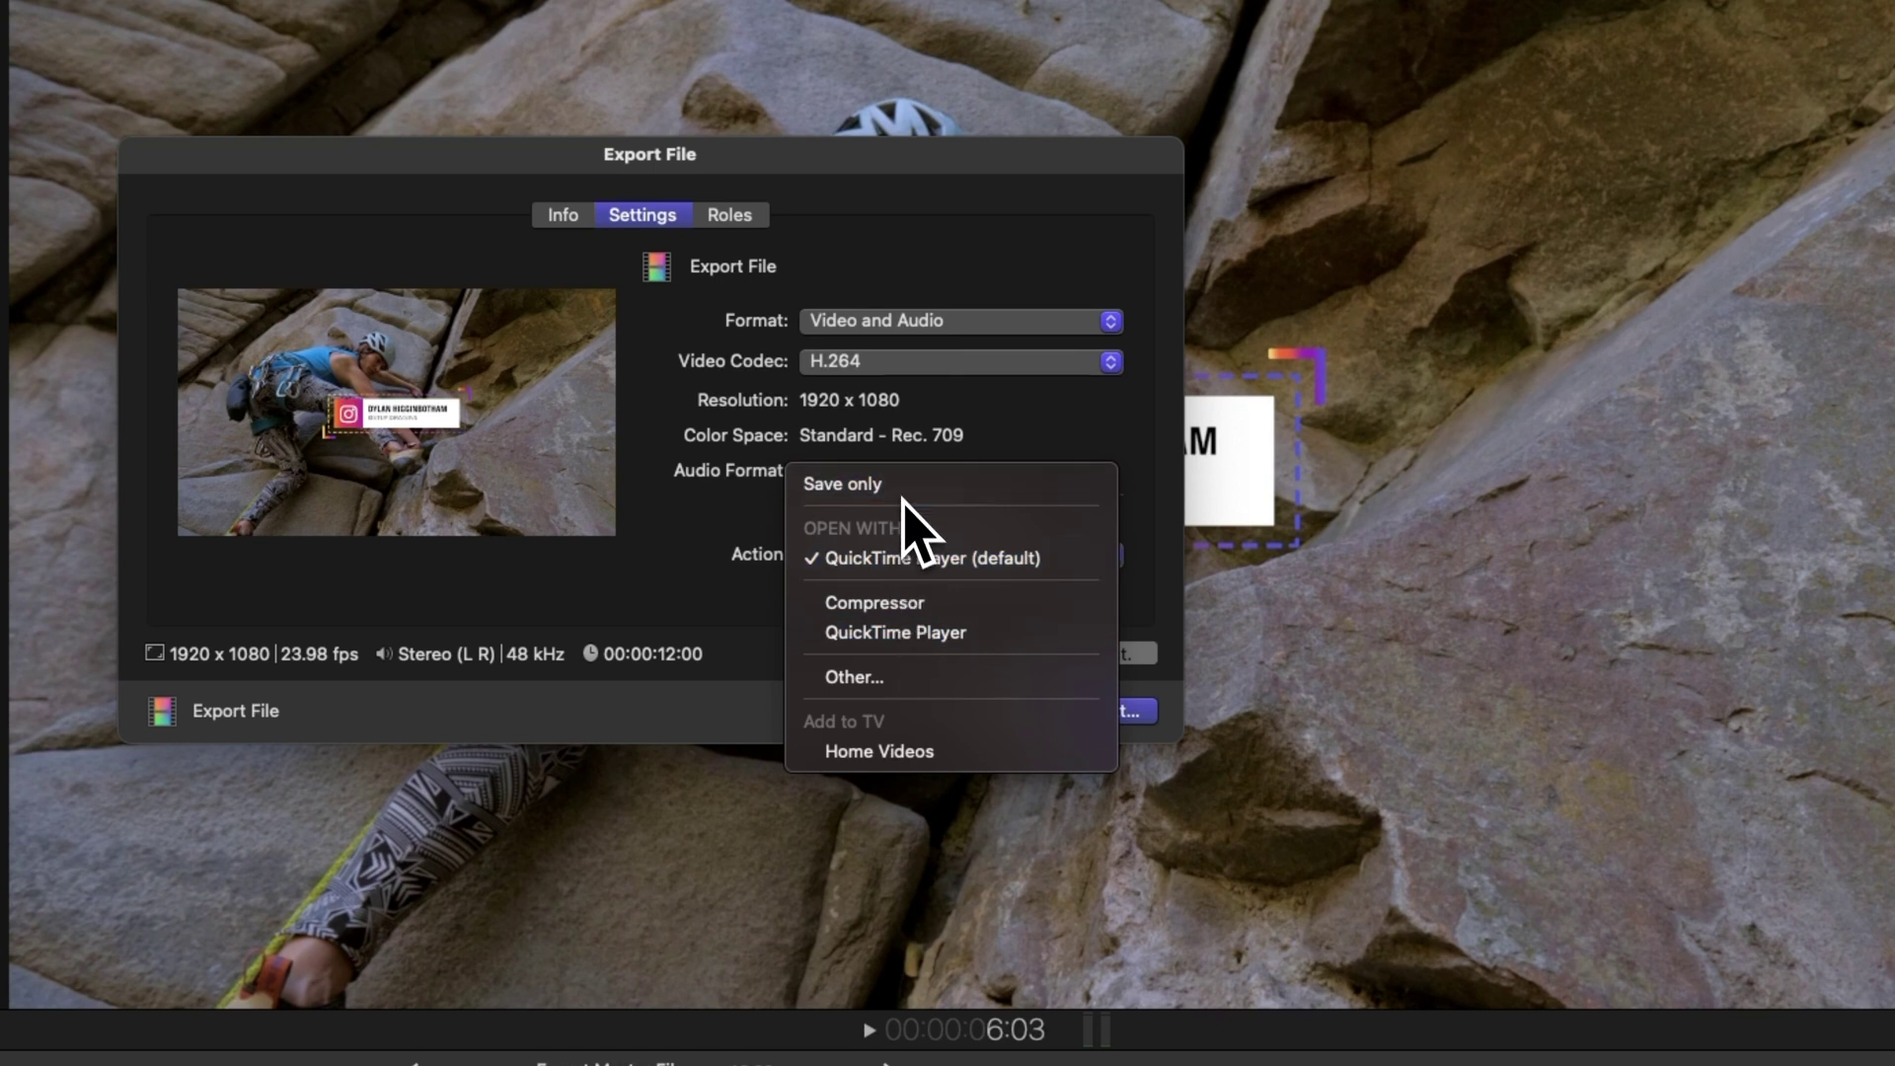
pyautogui.click(931, 558)
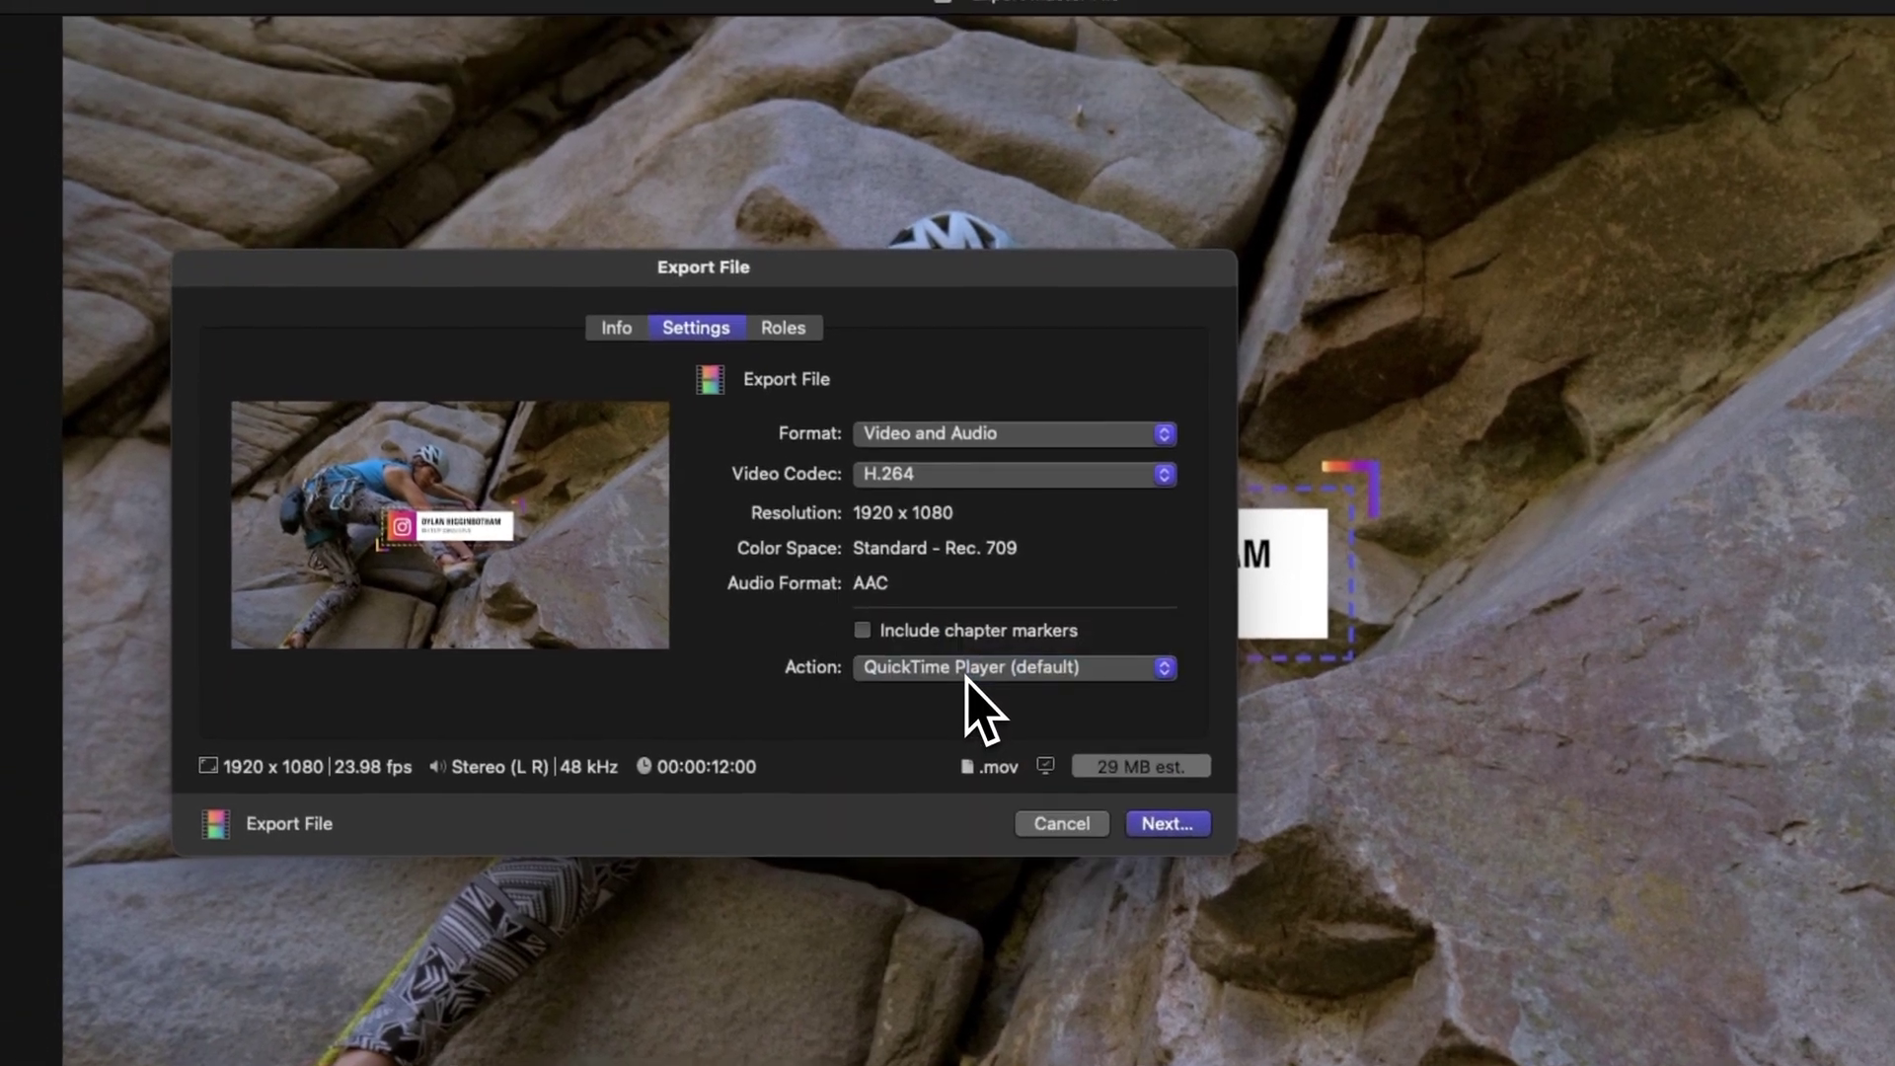
pyautogui.click(790, 328)
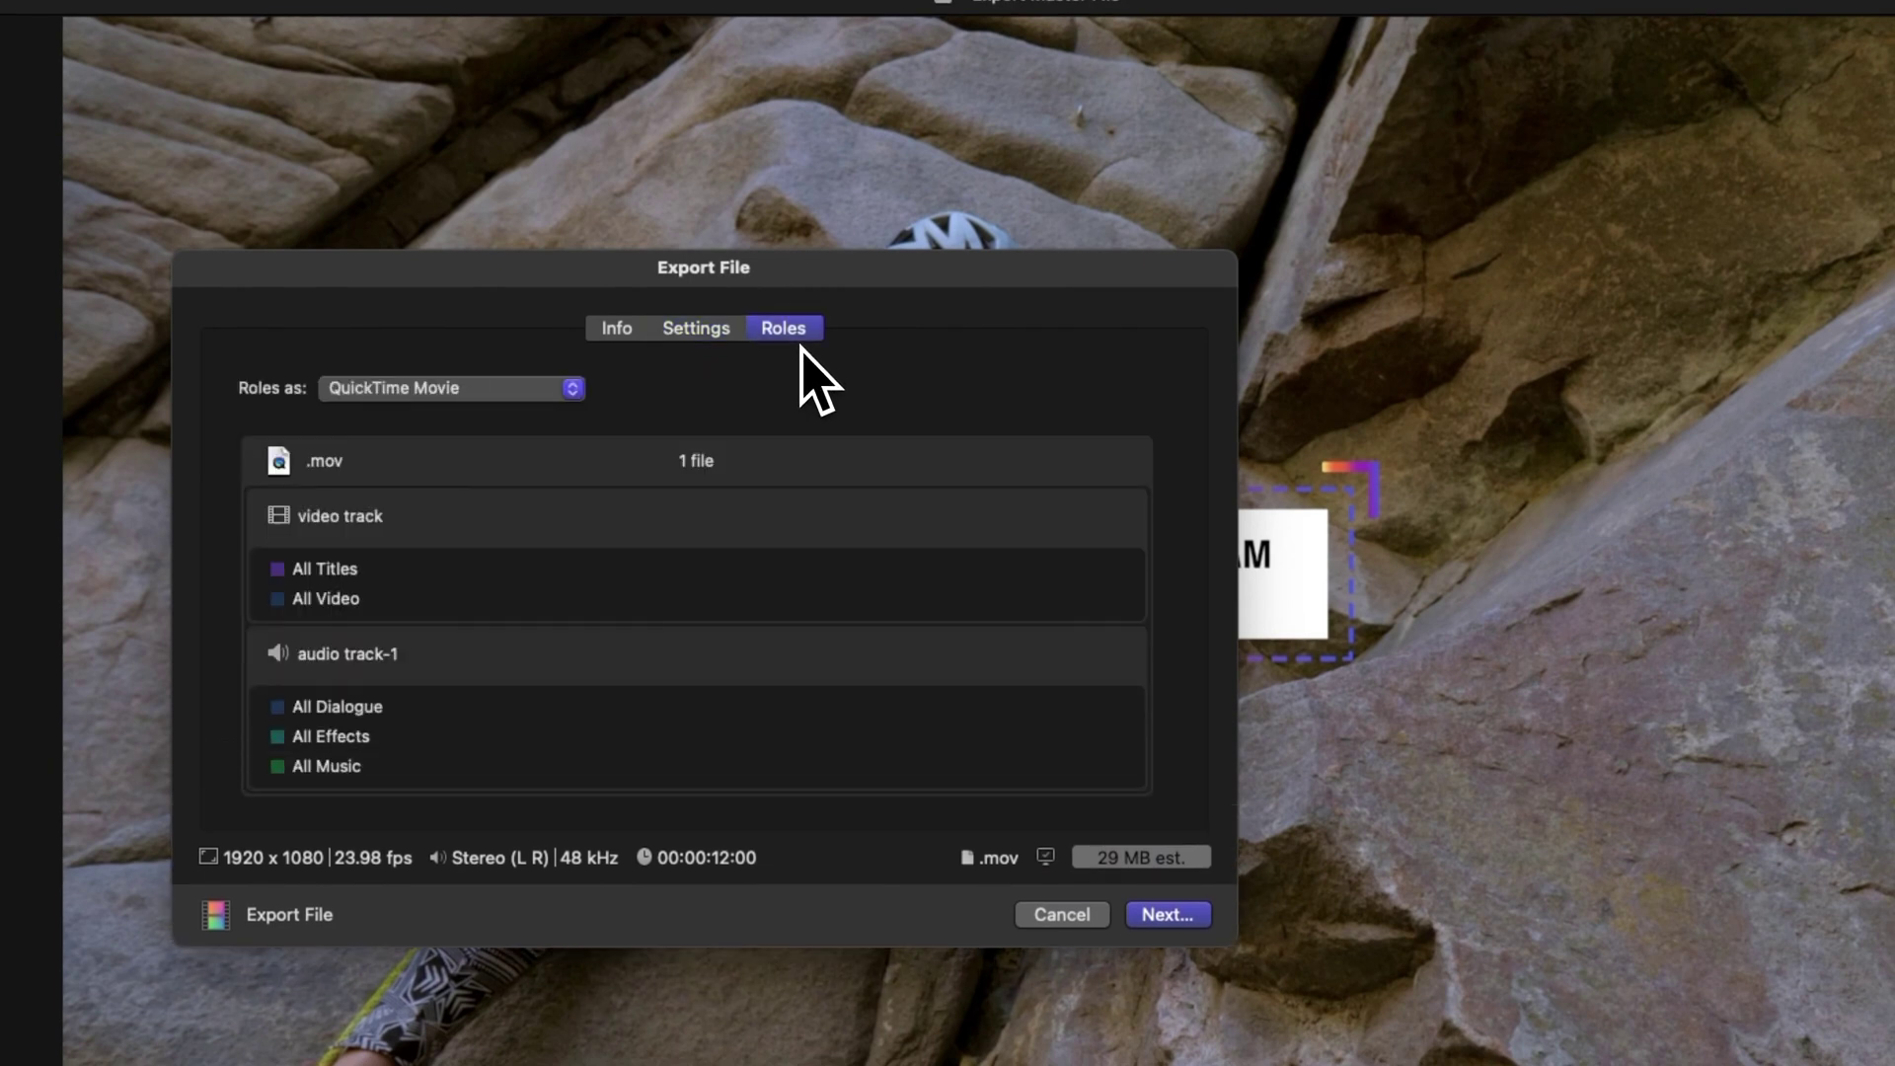
pyautogui.click(697, 328)
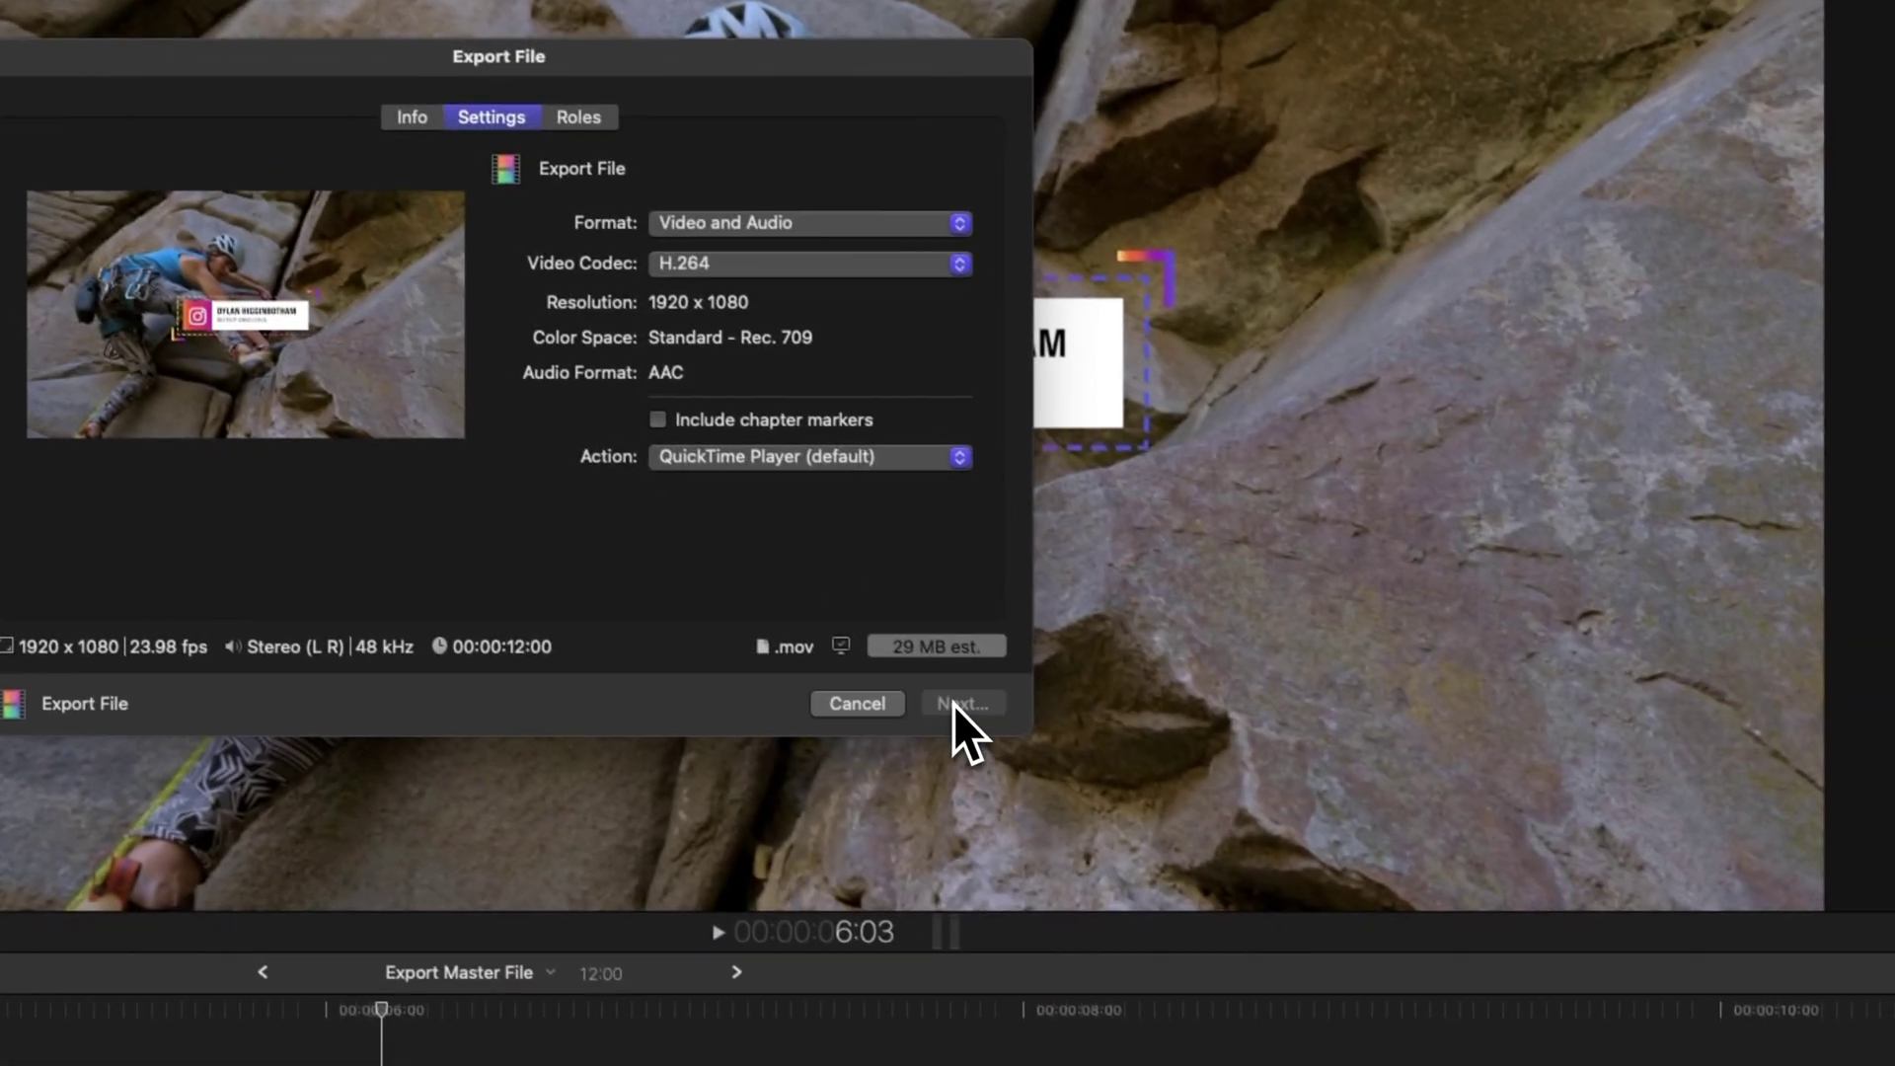
pyautogui.click(1021, 760)
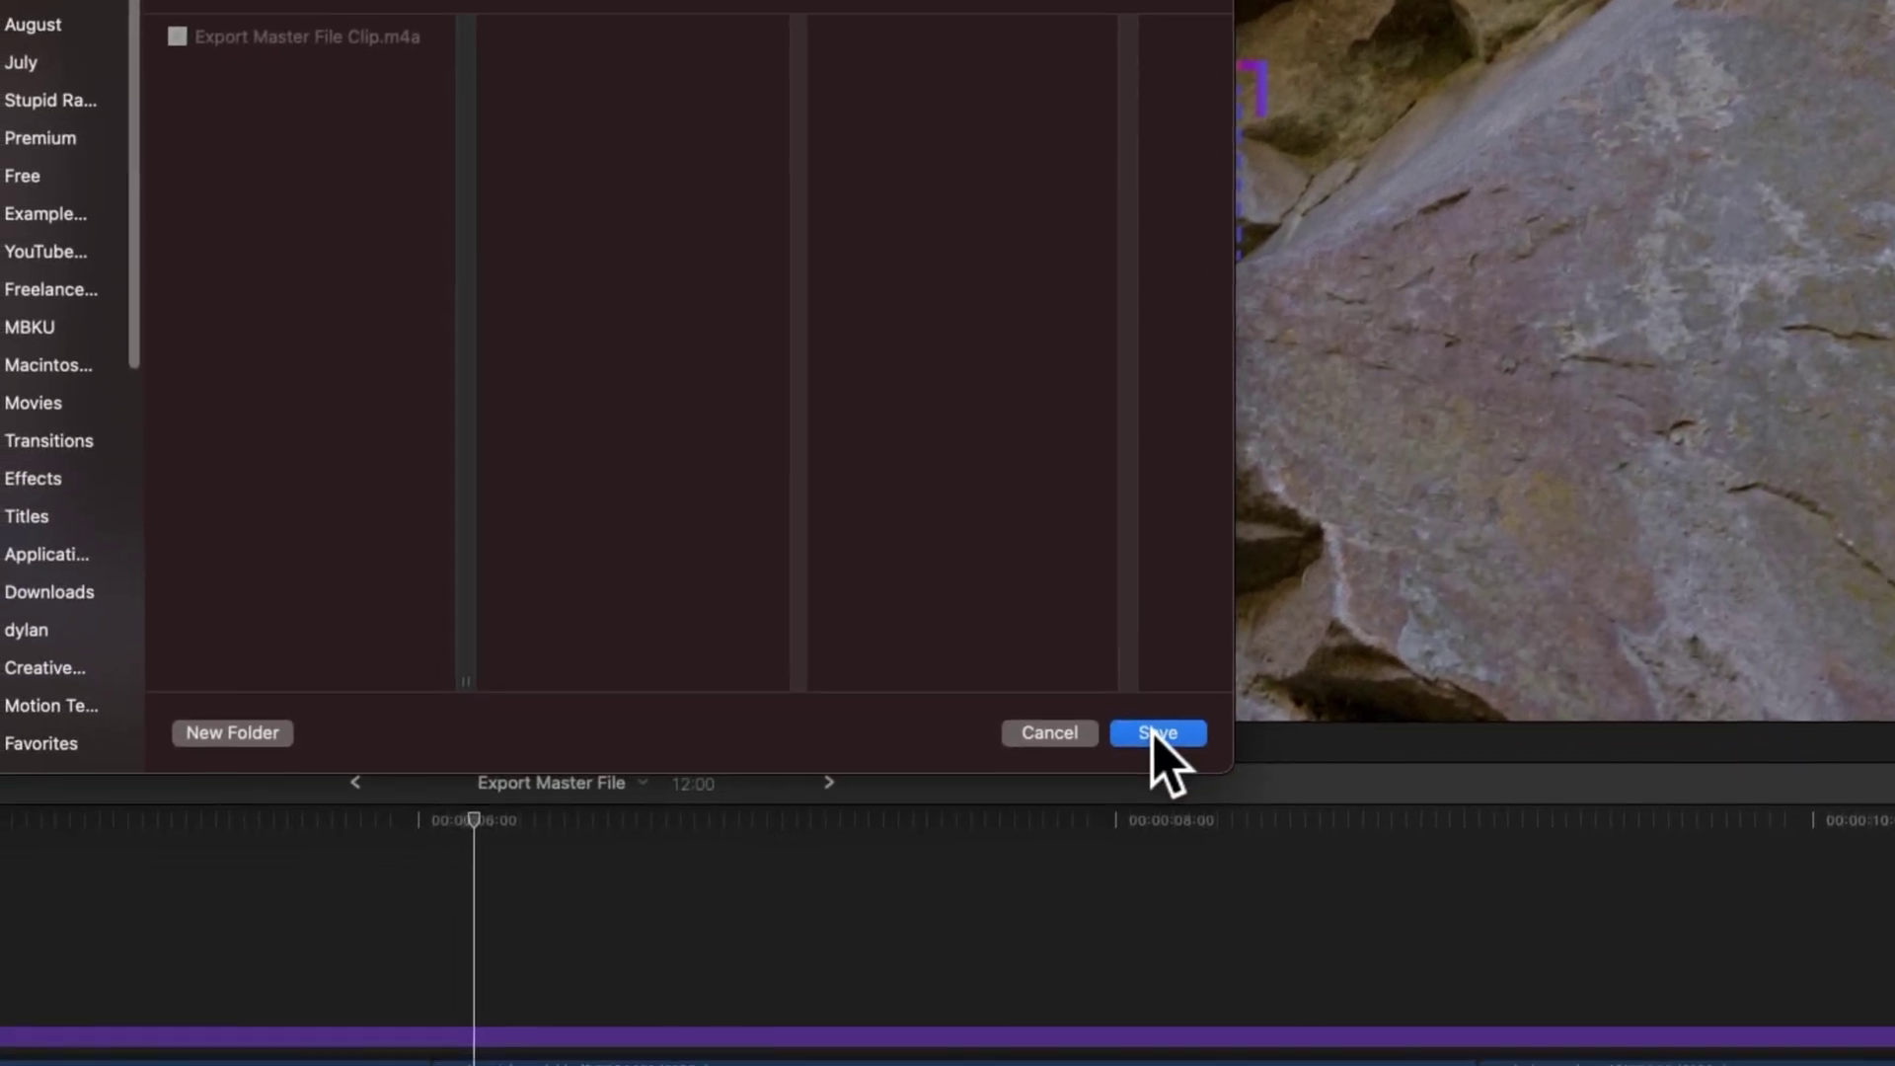
# Save the export as Export Master File and watch its progress in Background Tasks
pyautogui.click(1147, 753)
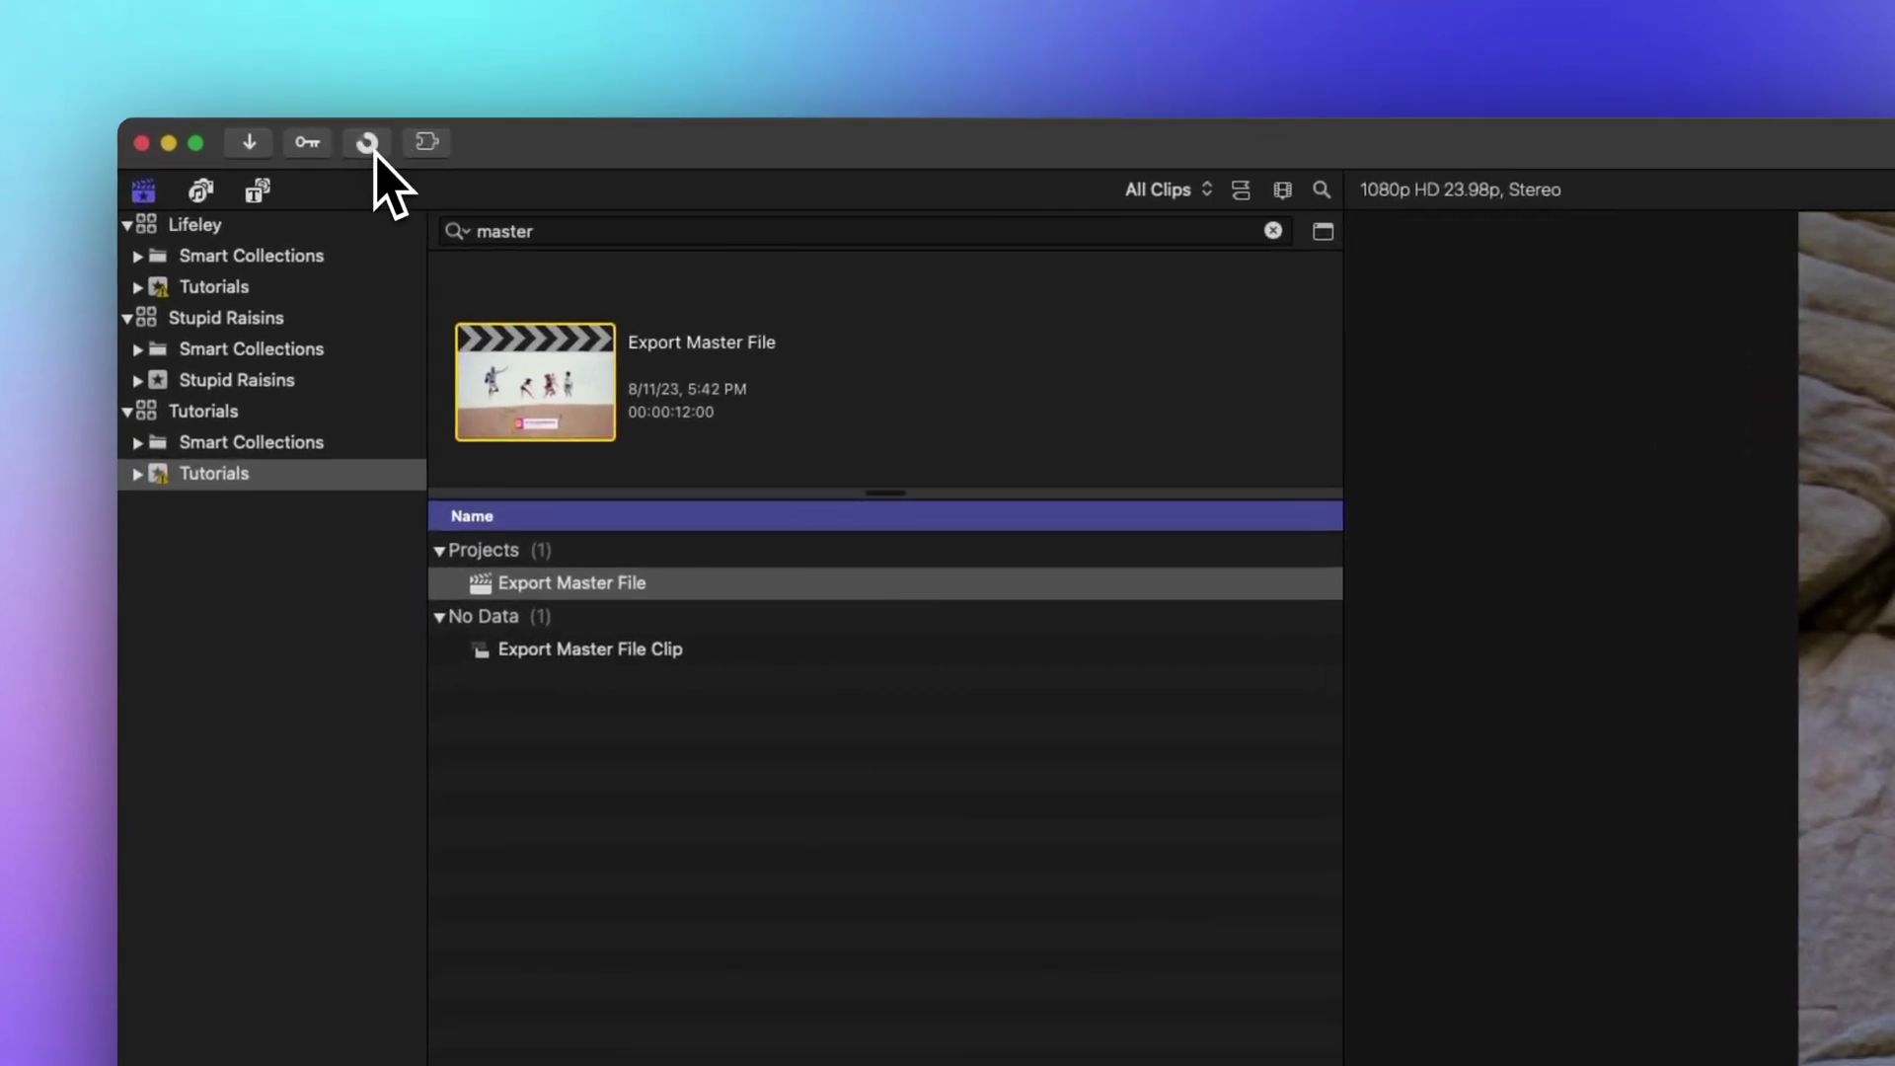
pyautogui.click(367, 142)
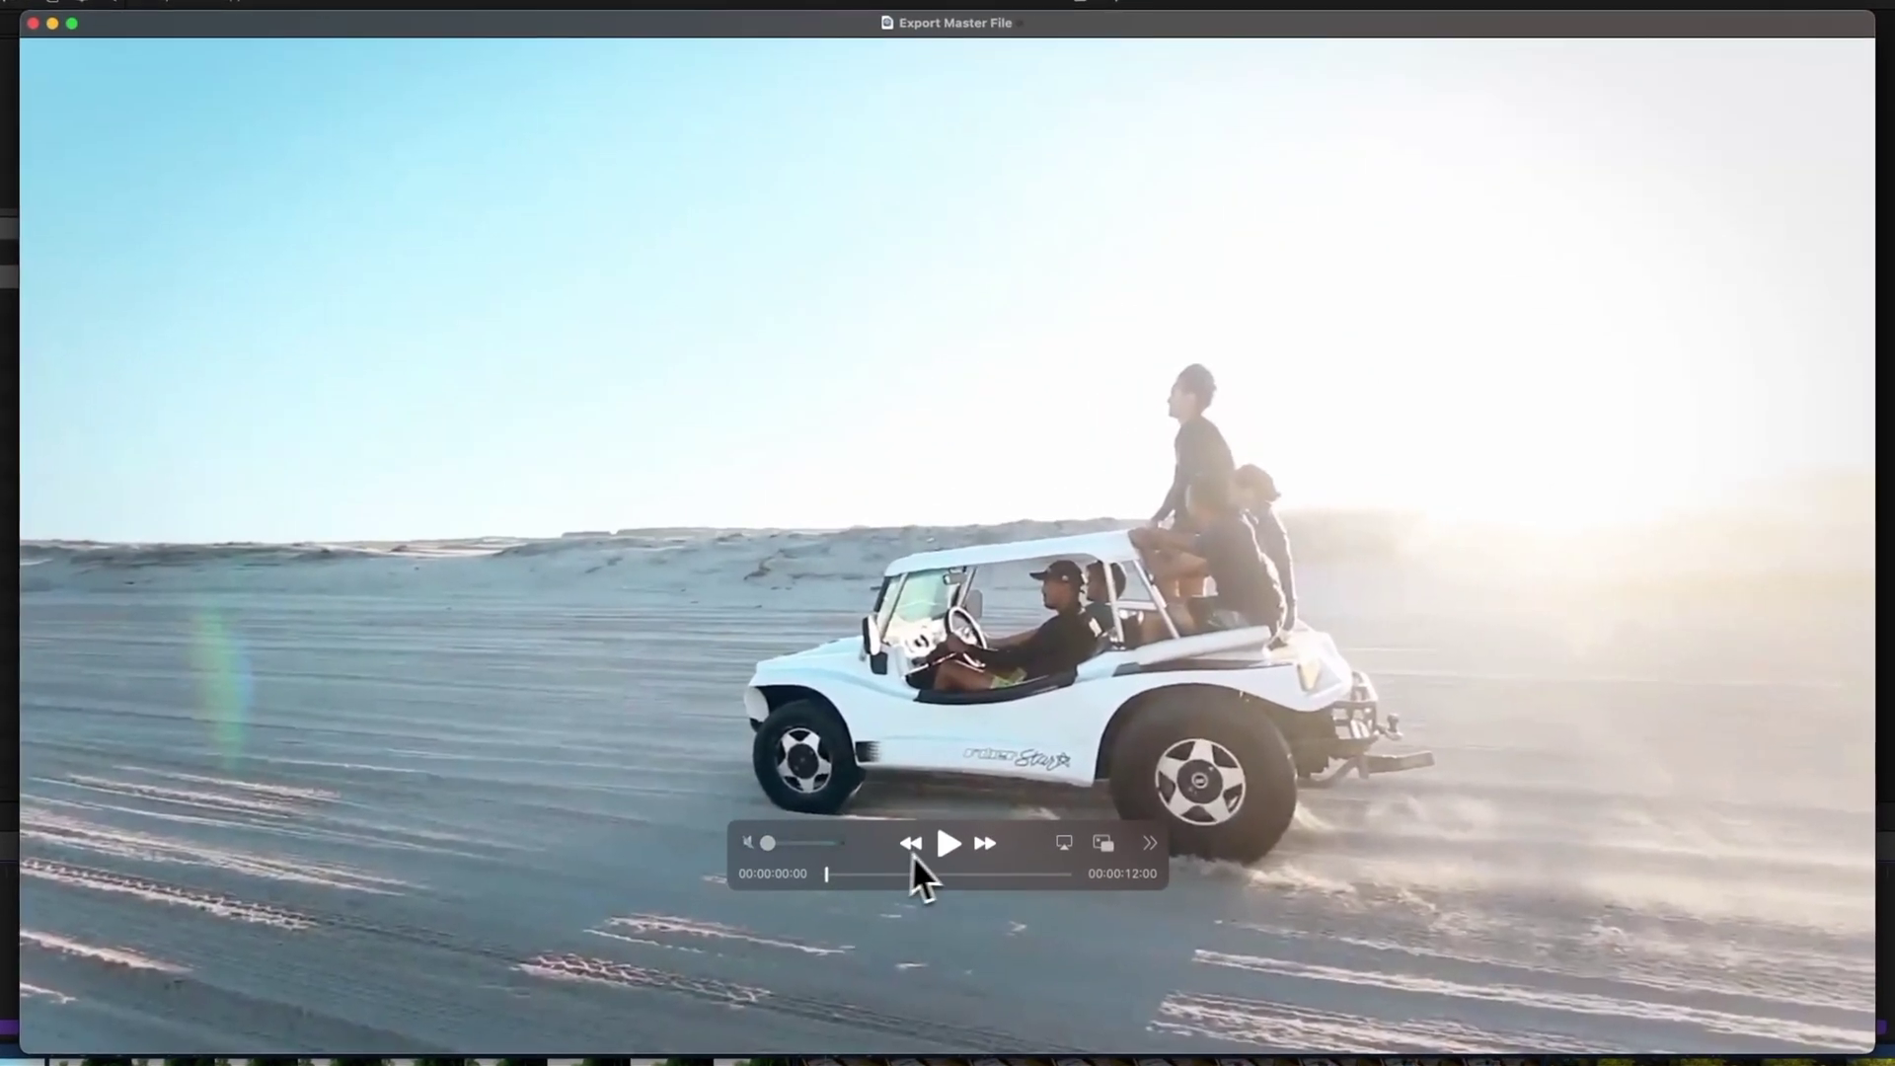
# Play the exported Export Master File movie in QuickTime Player
pyautogui.click(948, 844)
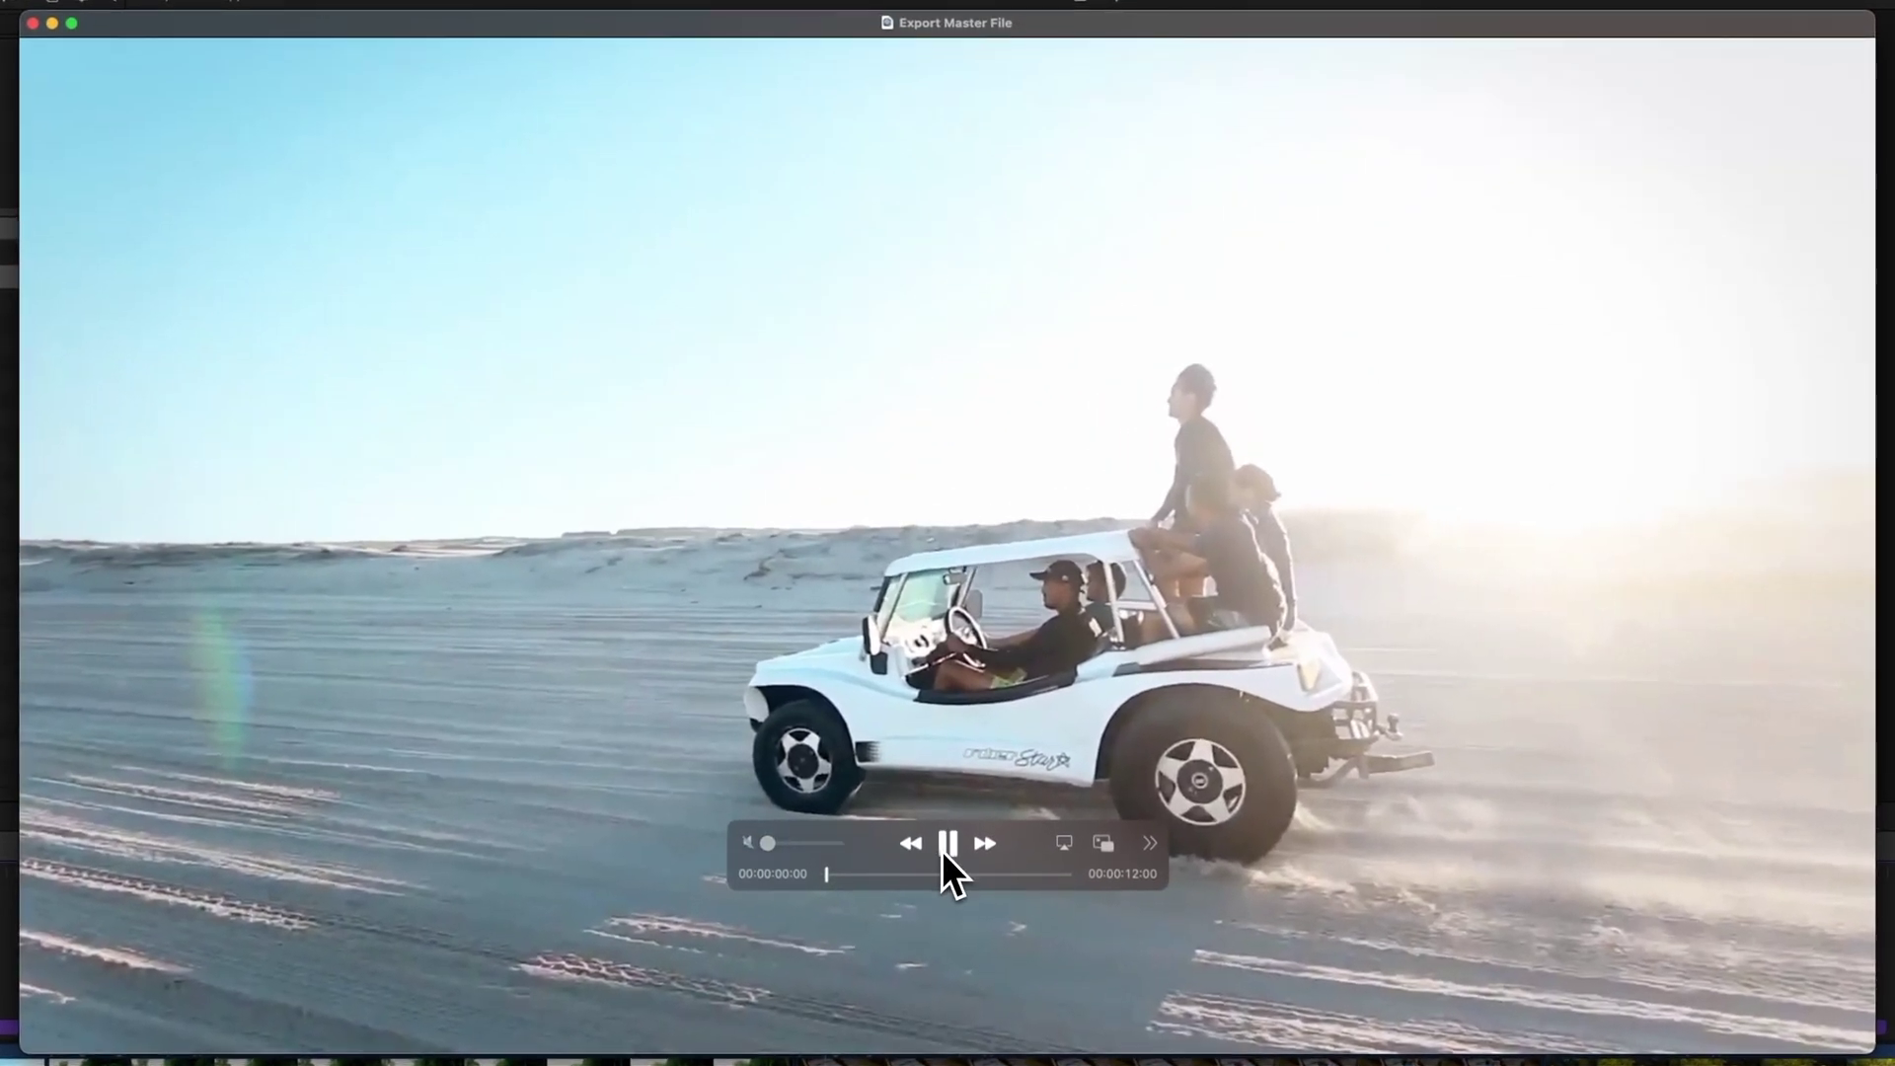